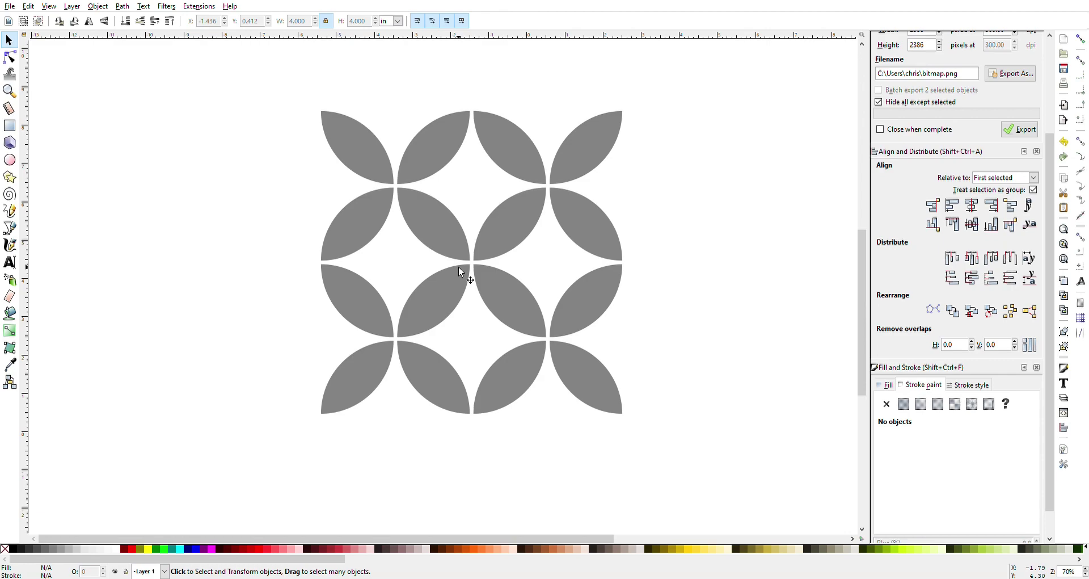
Delete every petal shape of the existing pattern from the canvas
{"action": "key", "text": "ctrl+a"}
{"action": "key", "text": "Delete"}
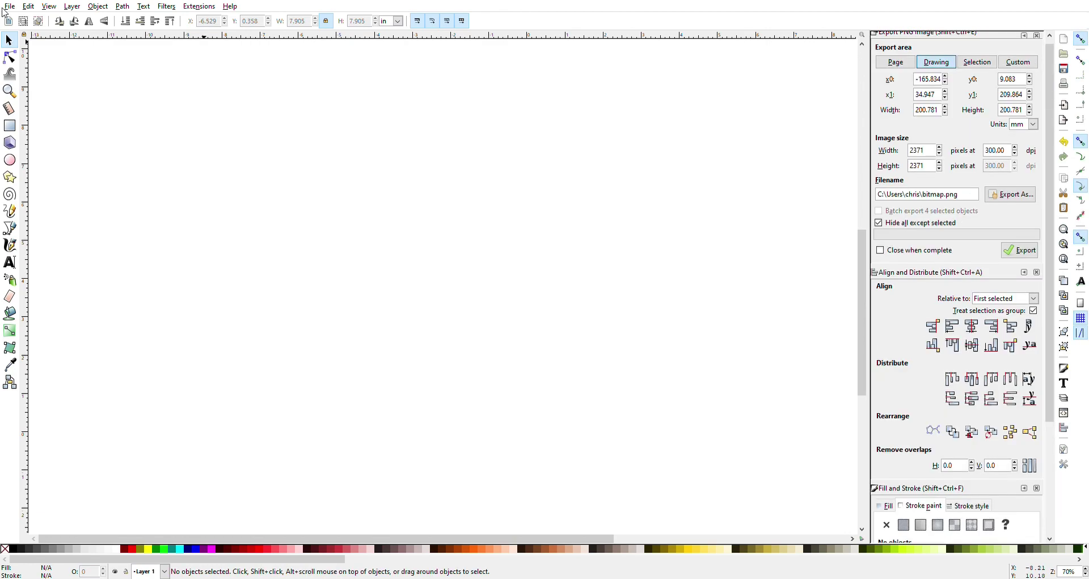
Open the document properties and examine the Show page border option
{"action": "left_click", "coordinate": [11, 8]}
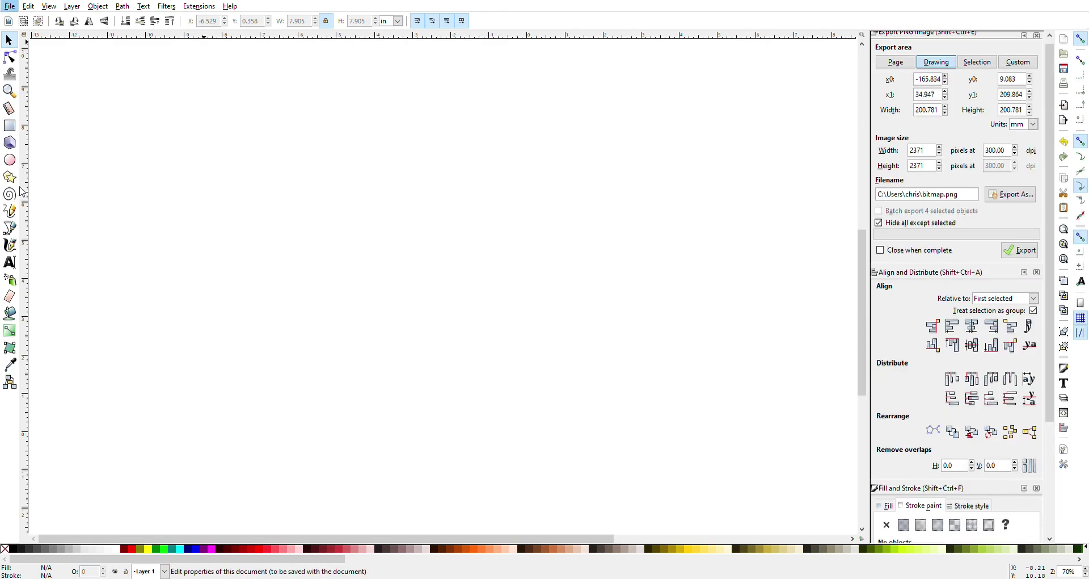
{"action": "key", "text": "Escape"}
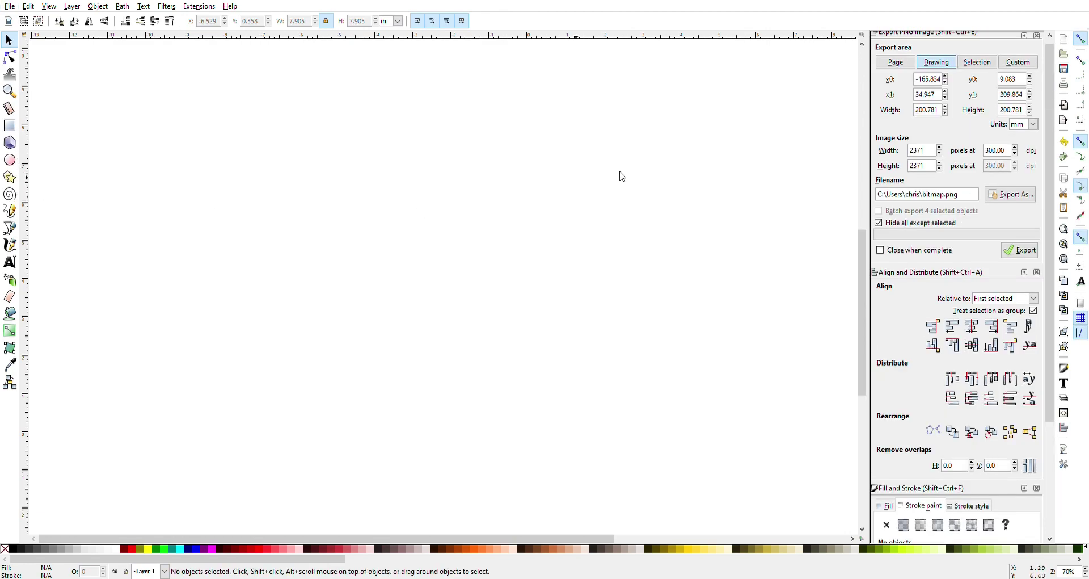
{"action": "left_click", "coordinate": [10, 8]}
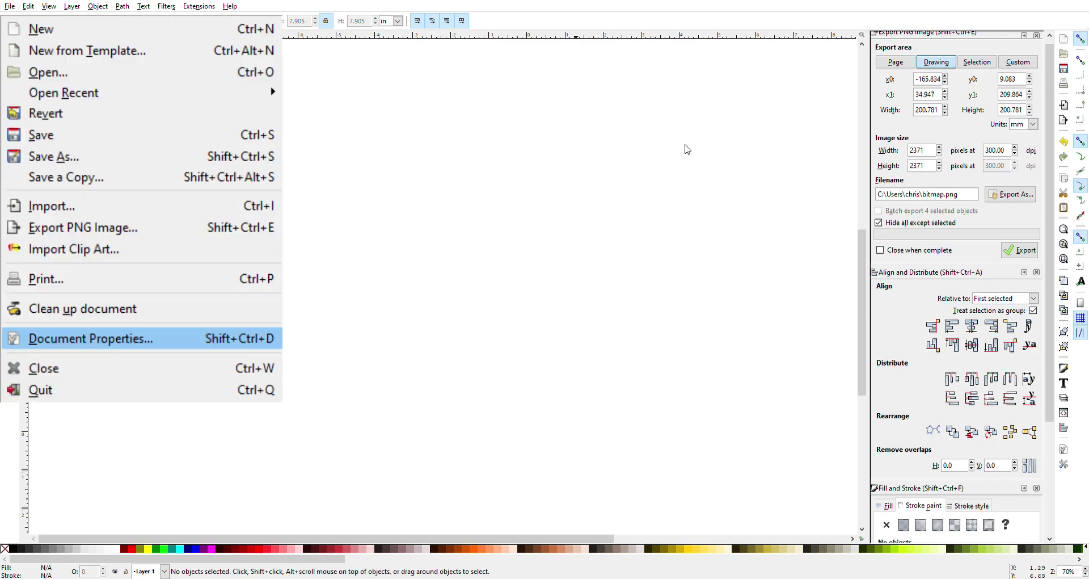
{"action": "key", "text": "Return"}
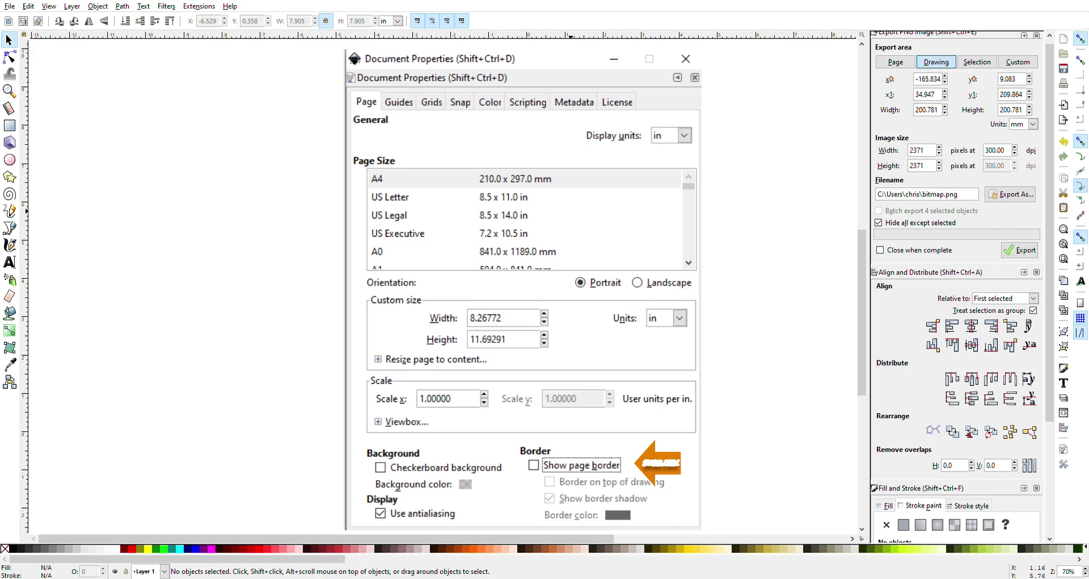
{"action": "key", "text": "Escape"}
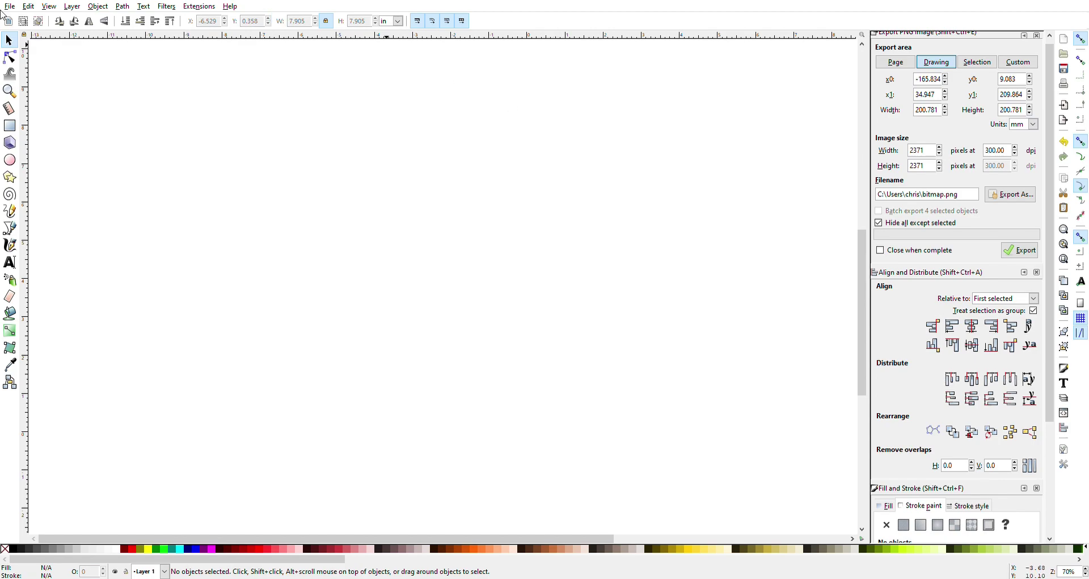
Draw a gray square about 4.2 in wide in the upper part of the canvas and shift it rightward
{"action": "left_click", "coordinate": [10, 126]}
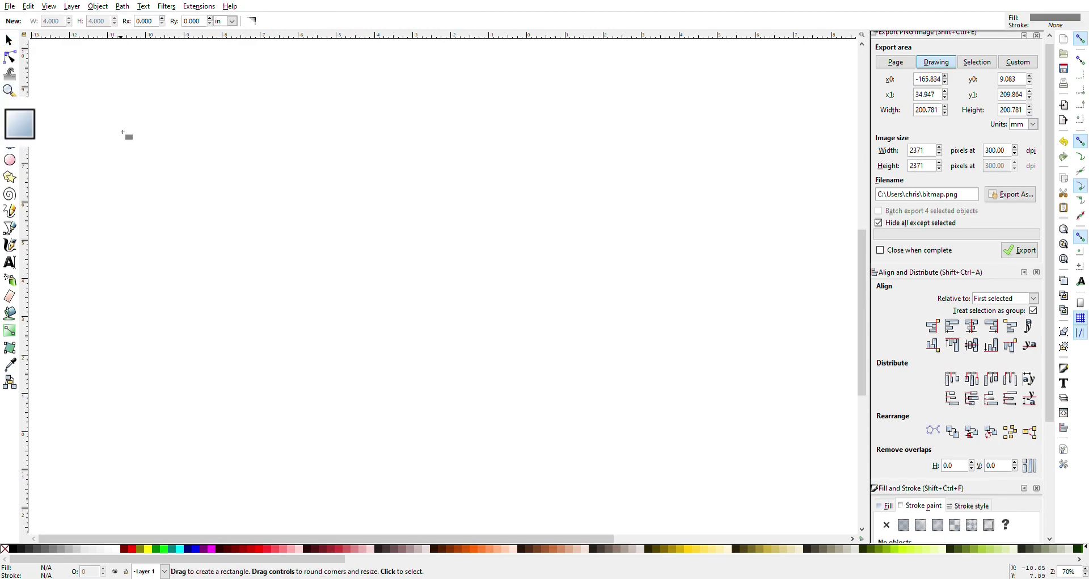
{"action": "left_click_drag", "start_coordinate": [132, 113], "coordinate": [297, 278]}
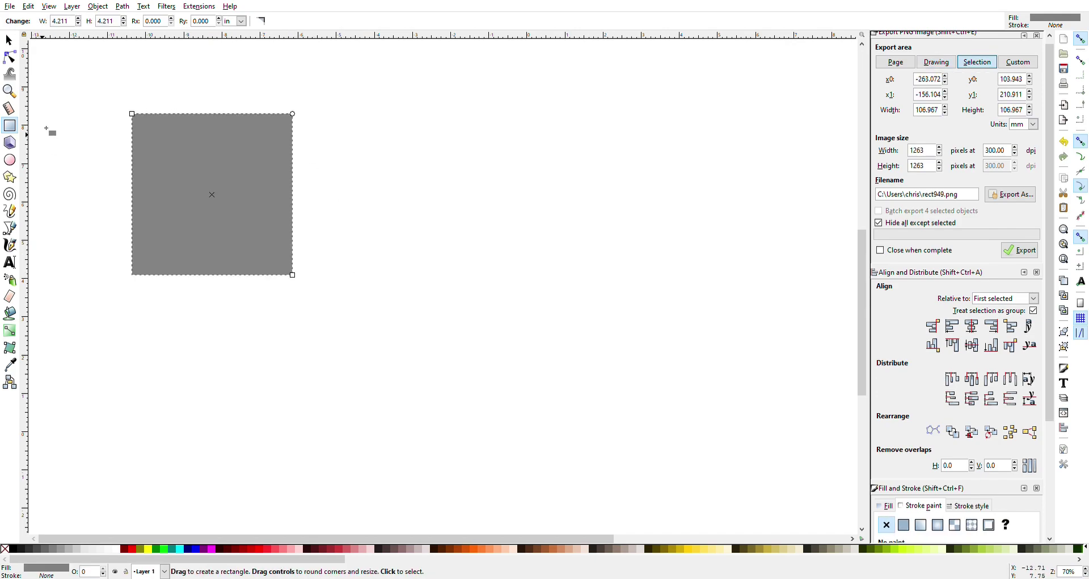
{"action": "left_click", "coordinate": [9, 39]}
{"action": "left_click_drag", "start_coordinate": [213, 227], "coordinate": [327, 214]}
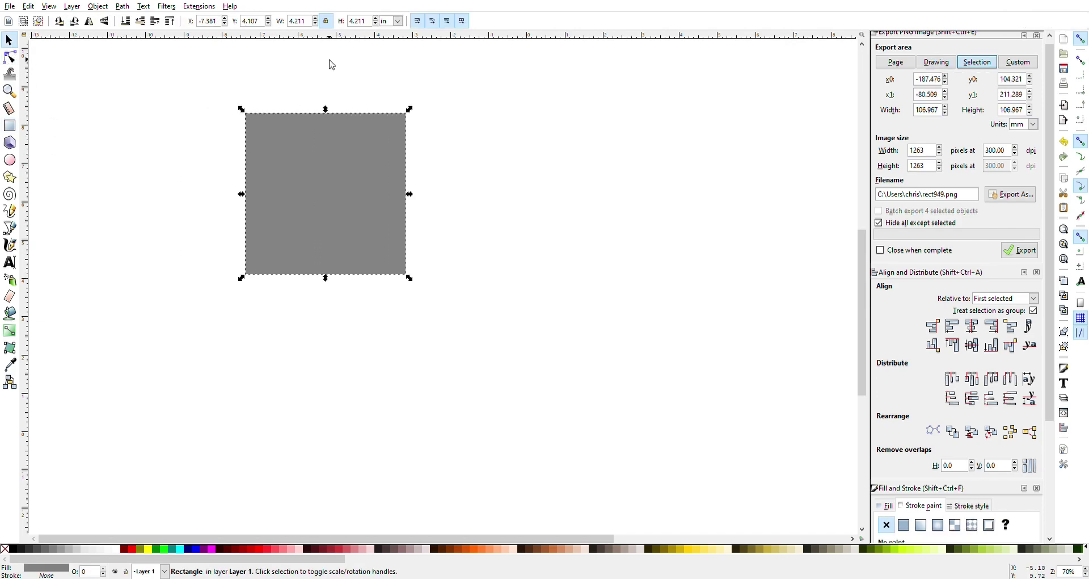
Resize the square to 2 in by 2 in with locked proportions and give it no stroke paint
{"action": "triple_click", "coordinate": [313, 24]}
{"action": "type", "text": "2"}
{"action": "key", "text": "Return"}
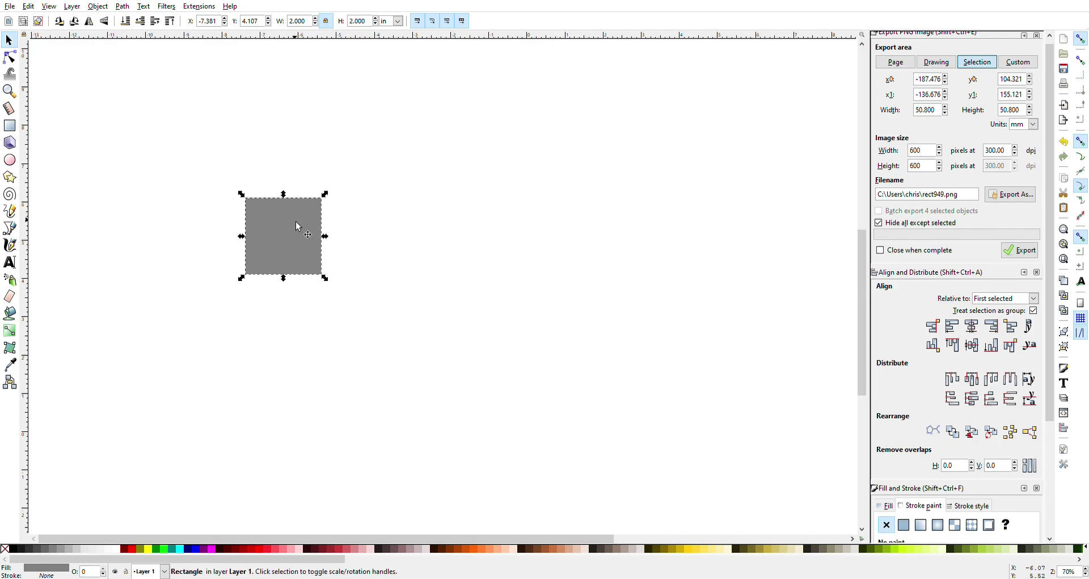
{"action": "left_click", "coordinate": [889, 527]}
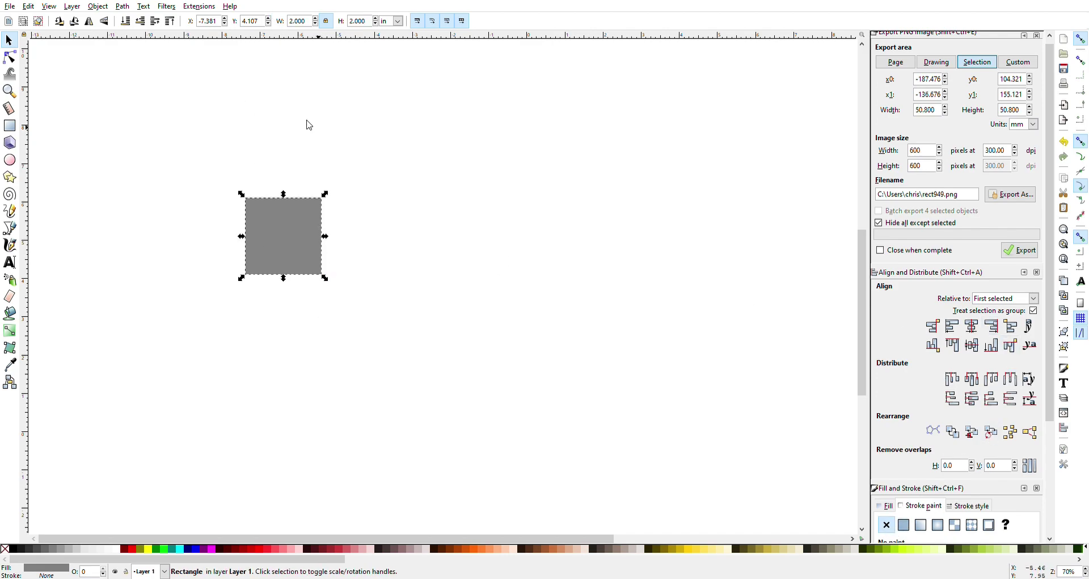
{"action": "left_click", "coordinate": [98, 6]}
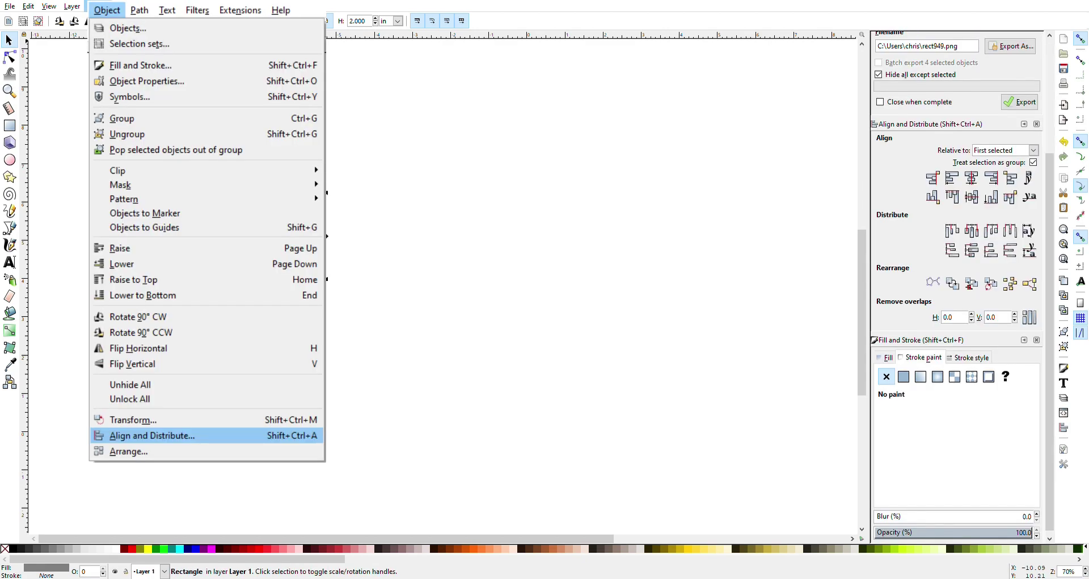
{"action": "left_click", "coordinate": [355, 389]}
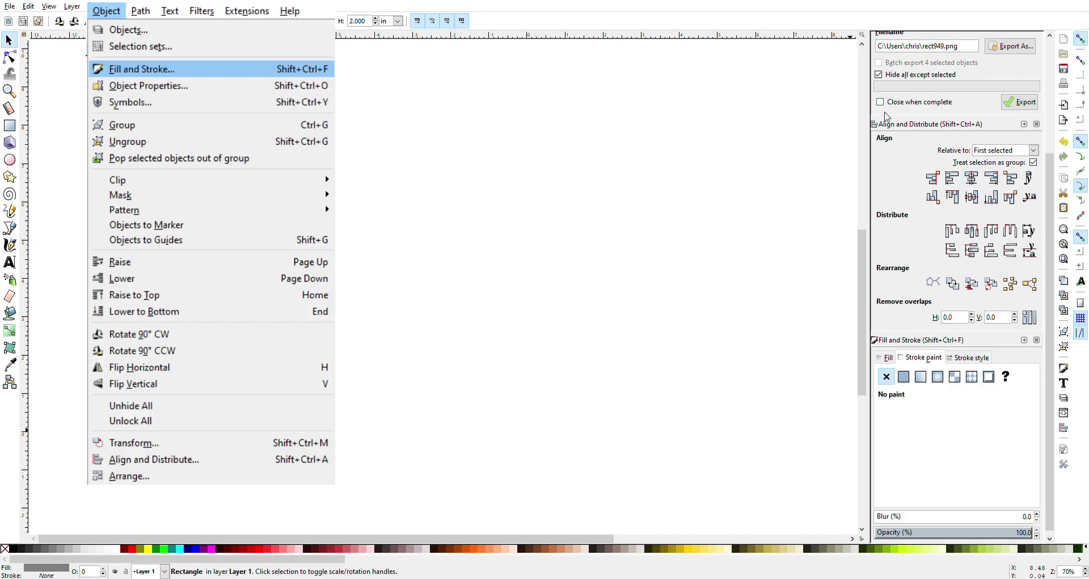
{"action": "key", "text": "Escape"}
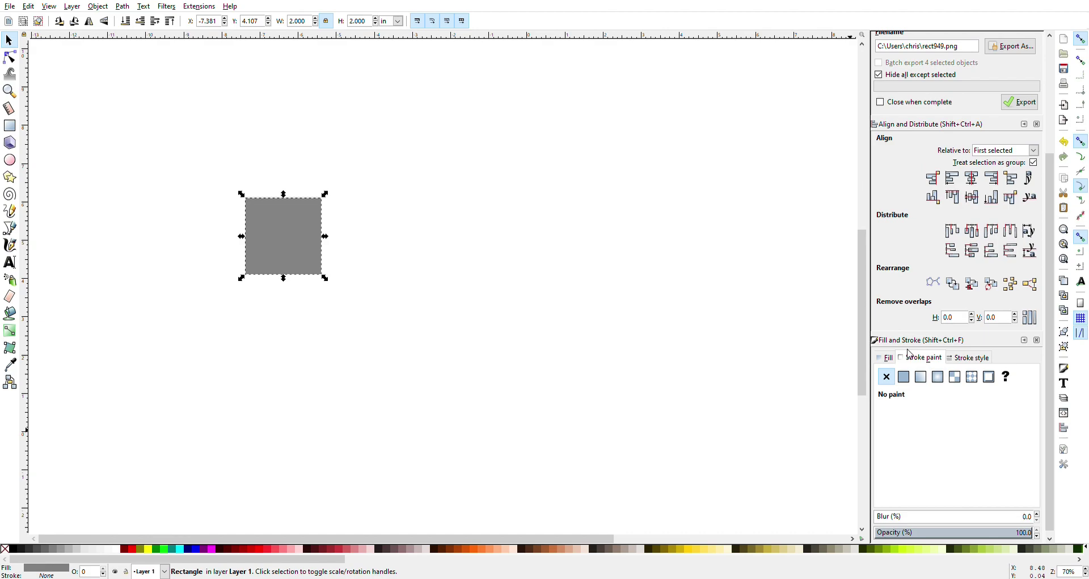
Move the gray square leftward to about X -9.17, Y 5.02 in, leaving free space beside it
{"action": "left_click", "coordinate": [283, 242]}
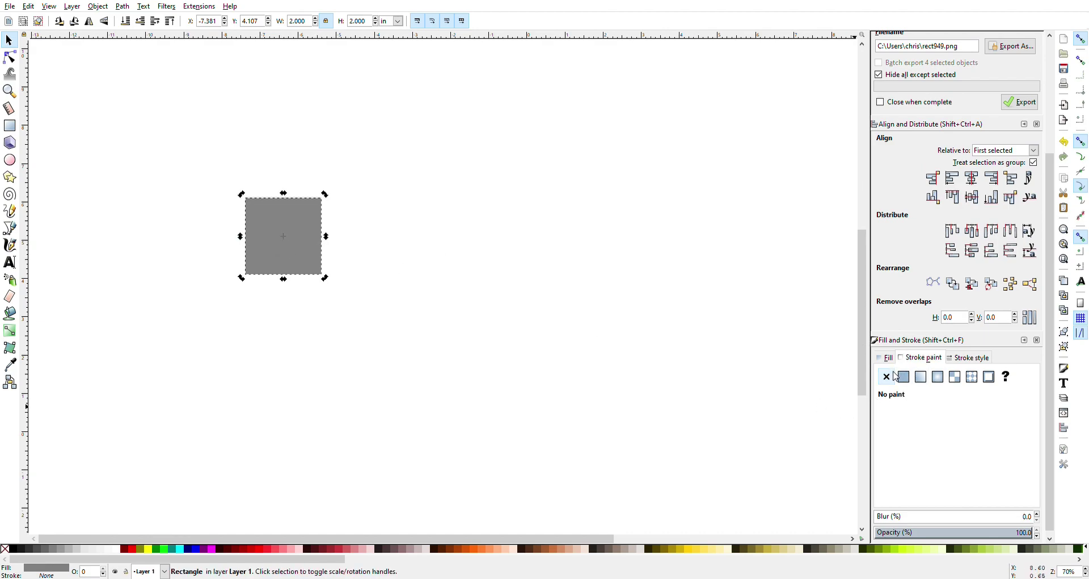
{"action": "left_click_drag", "start_coordinate": [309, 212], "coordinate": [352, 202]}
{"action": "left_click", "coordinate": [323, 209]}
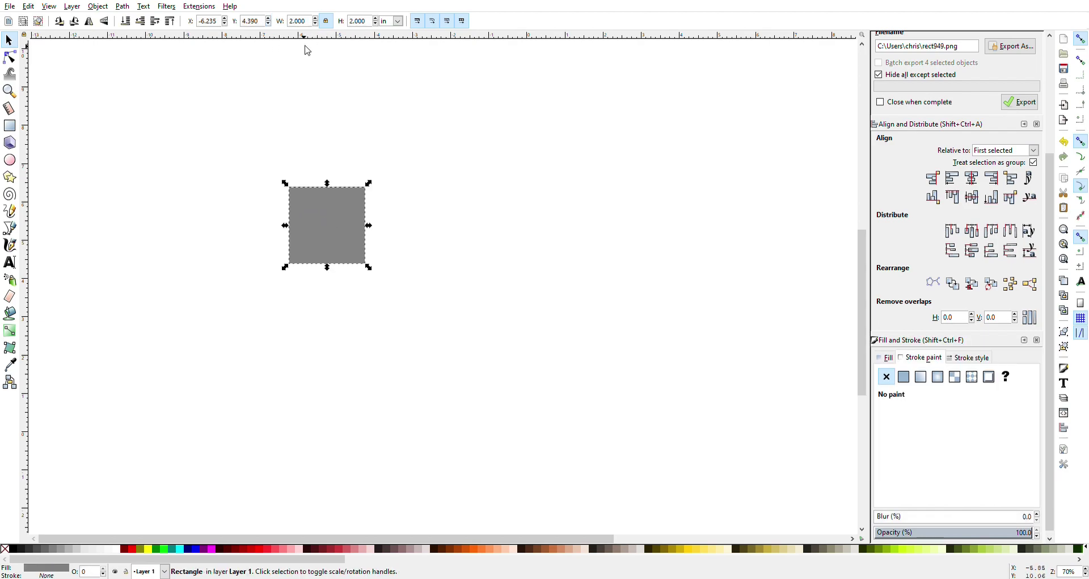
{"action": "left_click_drag", "start_coordinate": [341, 259], "coordinate": [229, 235]}
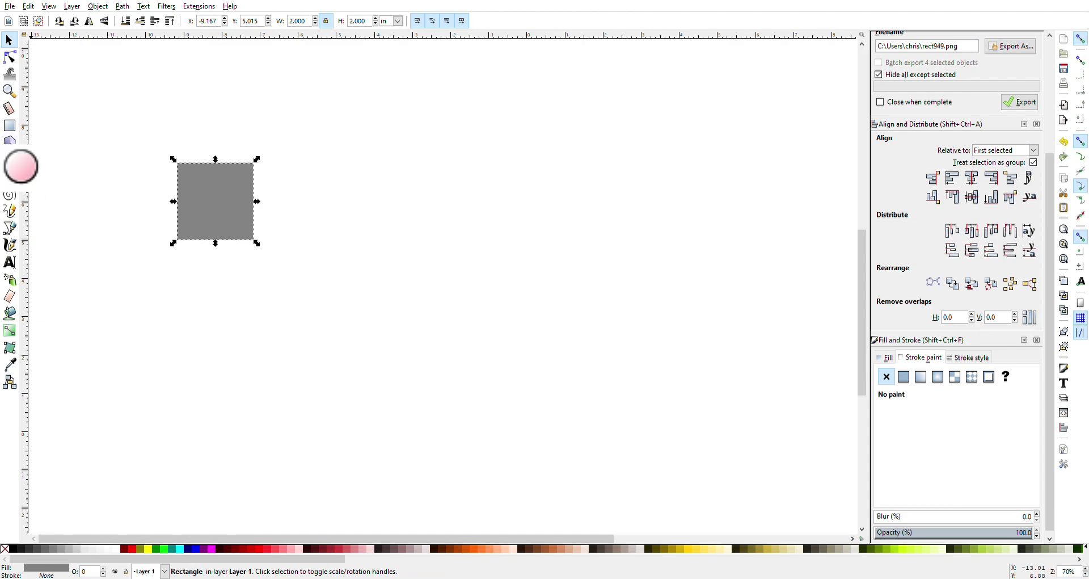
Draw a circle about 4.57 in across beside the square, fill it light pink and move it nearer the square
{"action": "left_click", "coordinate": [14, 164]}
{"action": "left_click_drag", "start_coordinate": [435, 170], "coordinate": [627, 366]}
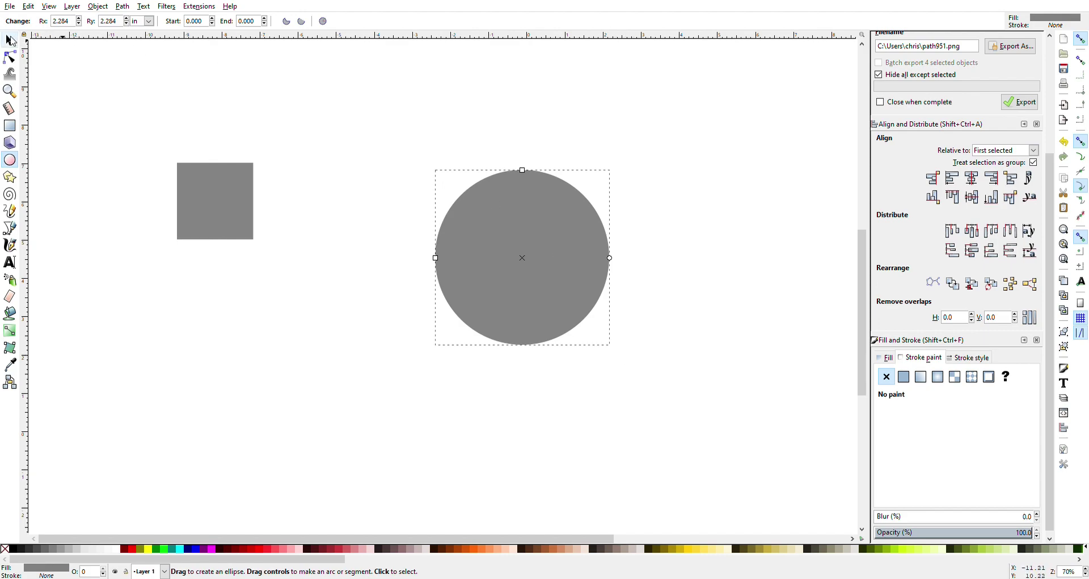
{"action": "left_click", "coordinate": [8, 39]}
{"action": "left_click_drag", "start_coordinate": [519, 205], "coordinate": [447, 193]}
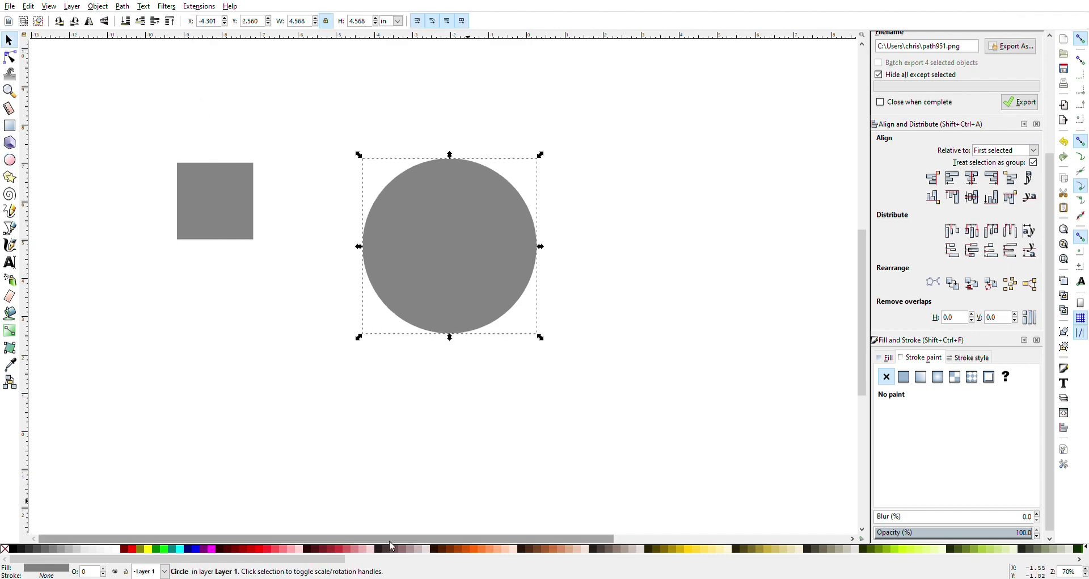
{"action": "left_click", "coordinate": [366, 548]}
{"action": "left_click_drag", "start_coordinate": [466, 280], "coordinate": [417, 266]}
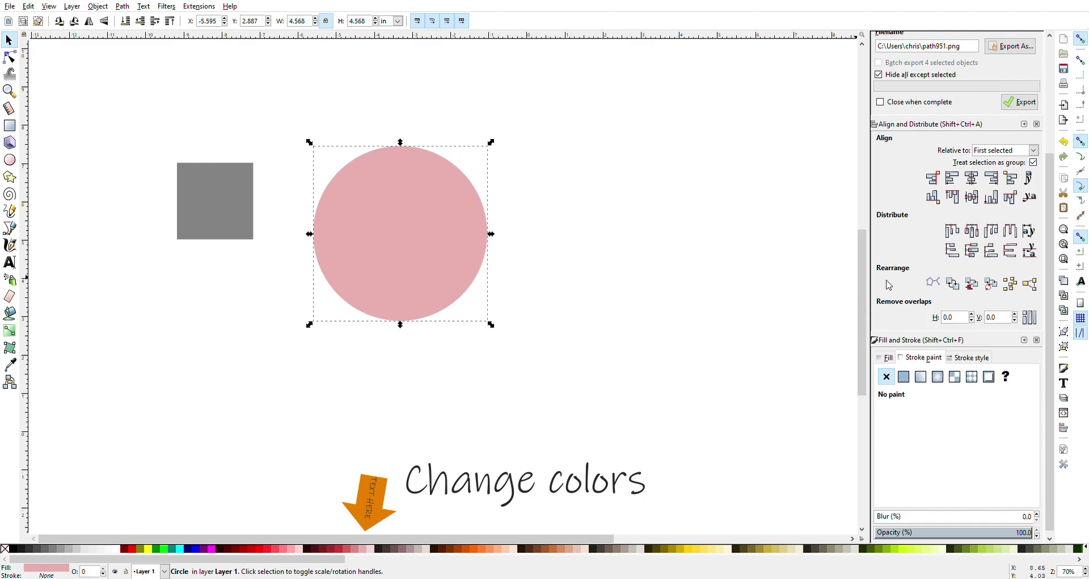
Reposition the pink circle and the gray square side by side with a clear gap between them
{"action": "key", "text": "plus"}
{"action": "left_click_drag", "start_coordinate": [481, 210], "coordinate": [604, 243]}
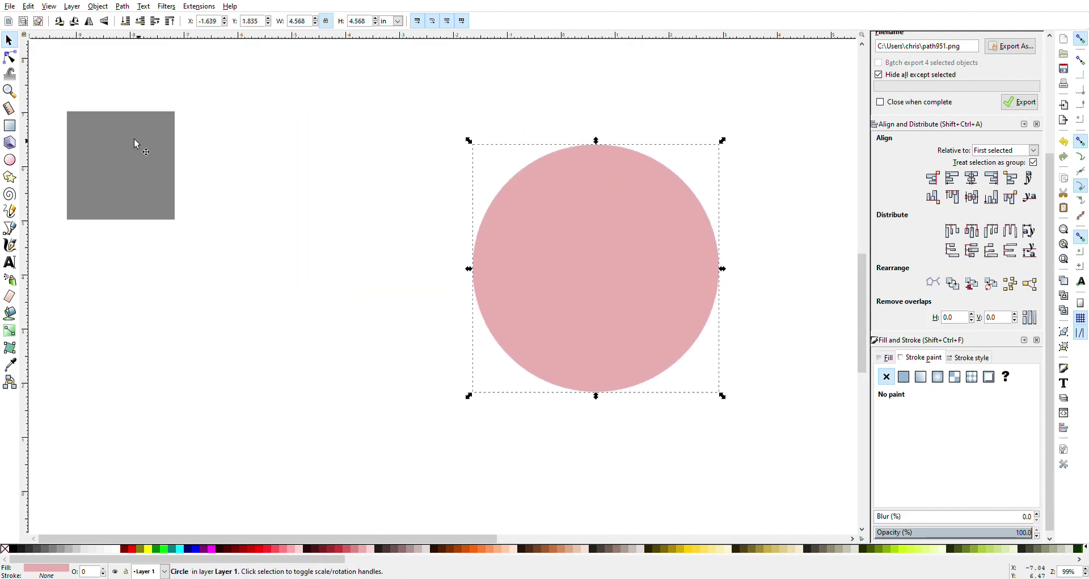
{"action": "left_click_drag", "start_coordinate": [137, 143], "coordinate": [295, 230]}
Resize the pink circle to 4 in by 4 in with locked proportions and move it closer to the square
{"action": "left_click", "coordinate": [560, 233]}
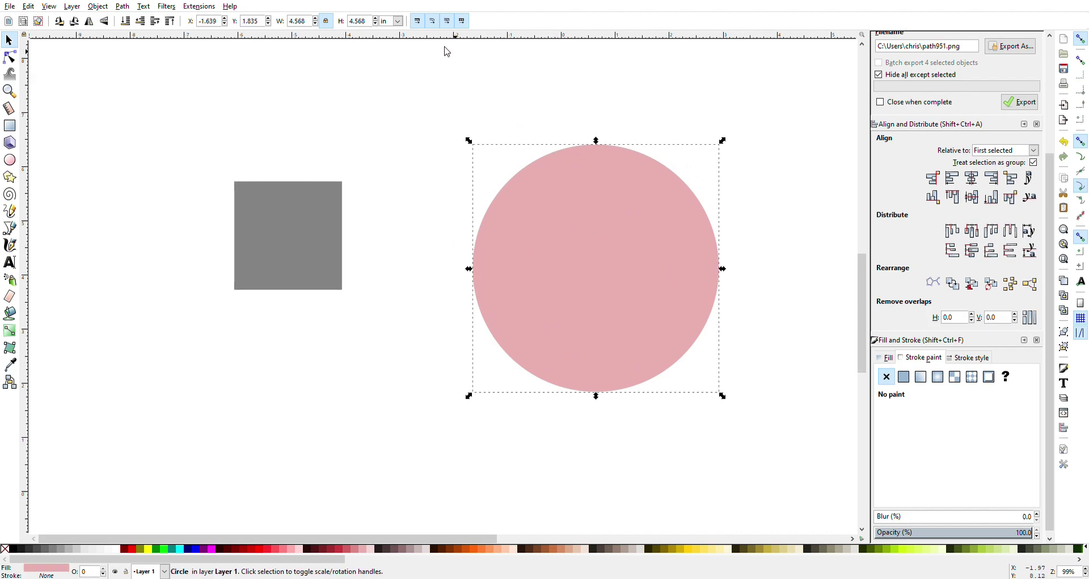
{"action": "triple_click", "coordinate": [306, 23]}
{"action": "type", "text": "4"}
{"action": "key", "text": "Return"}
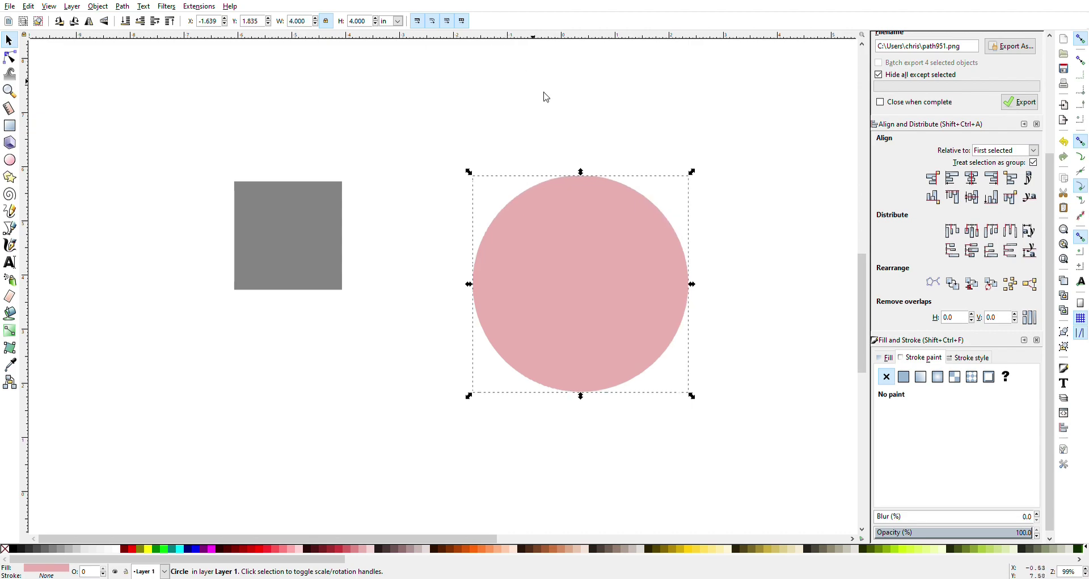
{"action": "left_click_drag", "start_coordinate": [604, 300], "coordinate": [505, 296]}
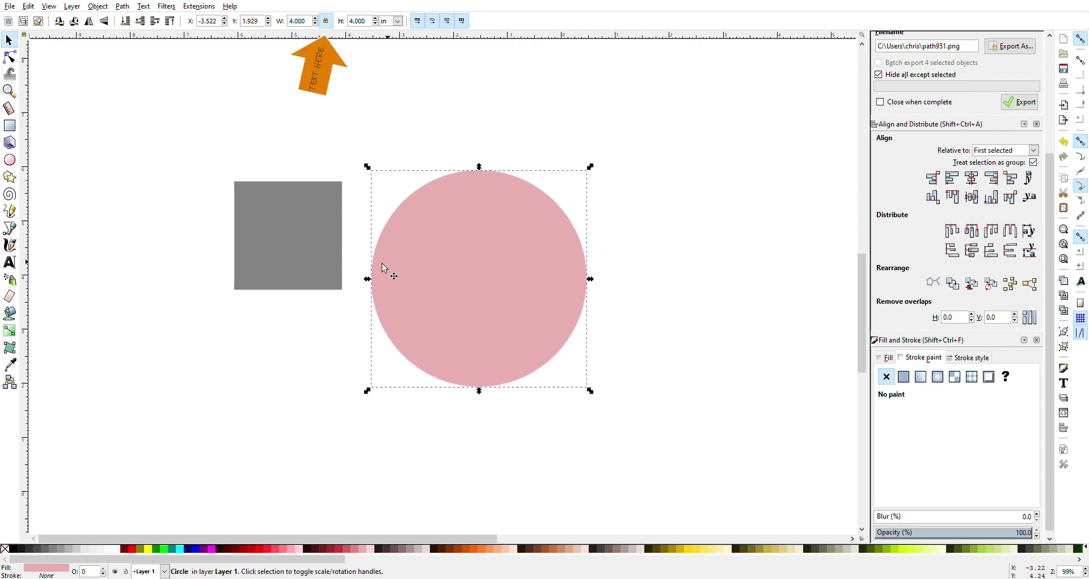
Align the circle's left and top edges with those of the square, using the square as the first selected reference
{"action": "left_click", "coordinate": [313, 274]}
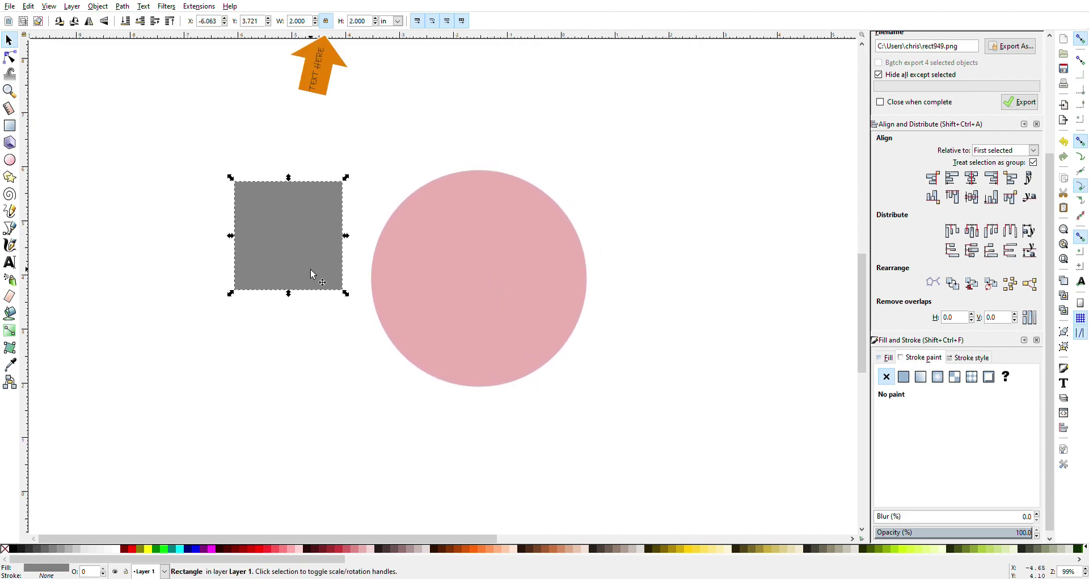
{"action": "left_click", "coordinate": [407, 274], "text": "shift"}
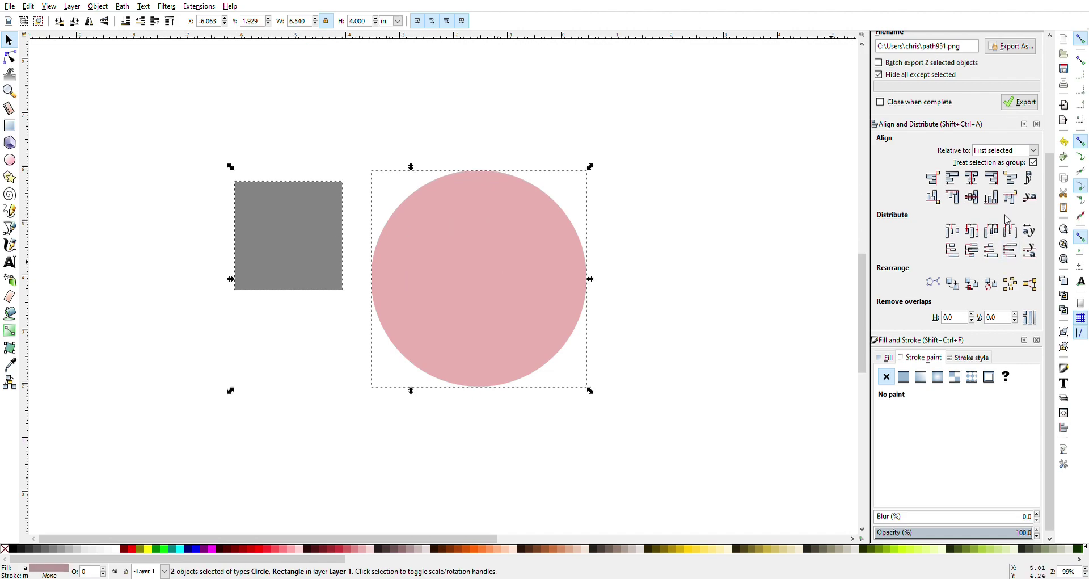
{"action": "scroll", "coordinate": [1051, 211], "scroll_direction": "up", "scroll_amount": 1}
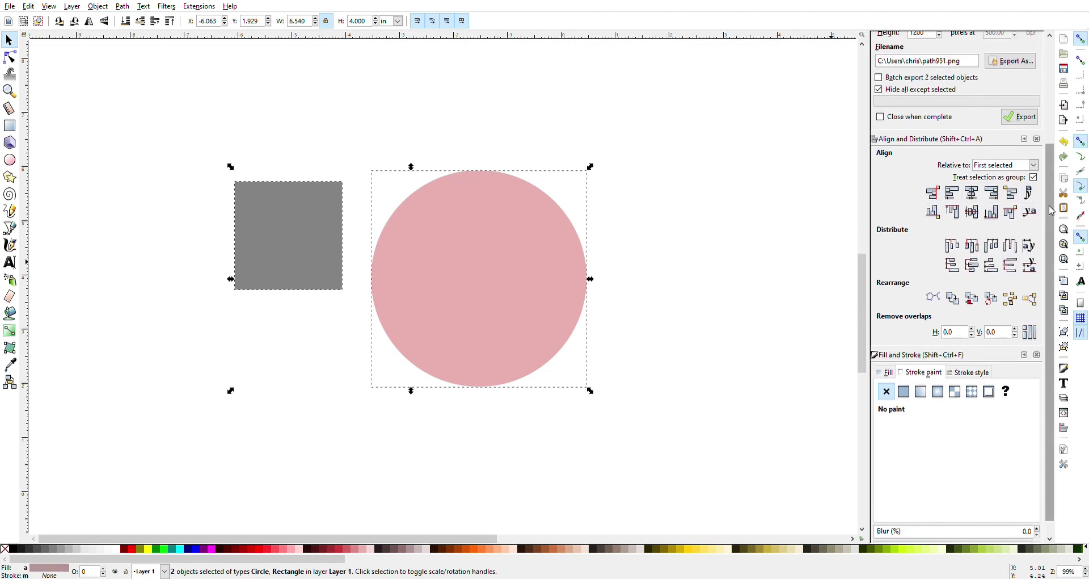
{"action": "scroll", "coordinate": [1051, 212], "scroll_direction": "up", "scroll_amount": 1}
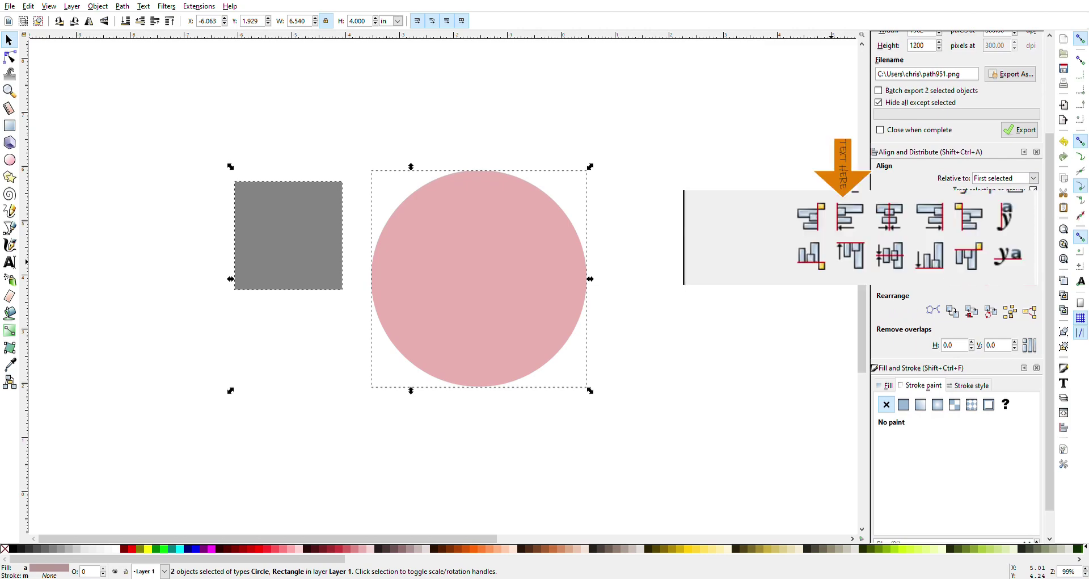
{"action": "key", "text": "ctrl+alt+KP_4"}
{"action": "key", "text": "ctrl+alt+KP_8"}
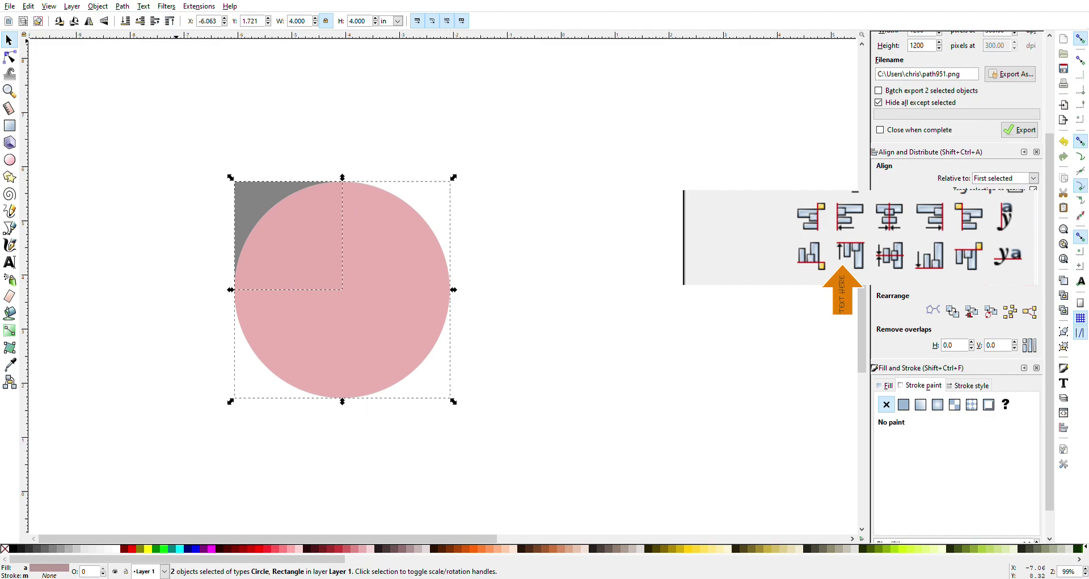
Intersect the square and circle into a quarter circle and move it toward the middle of the canvas
{"action": "left_click", "coordinate": [123, 6]}
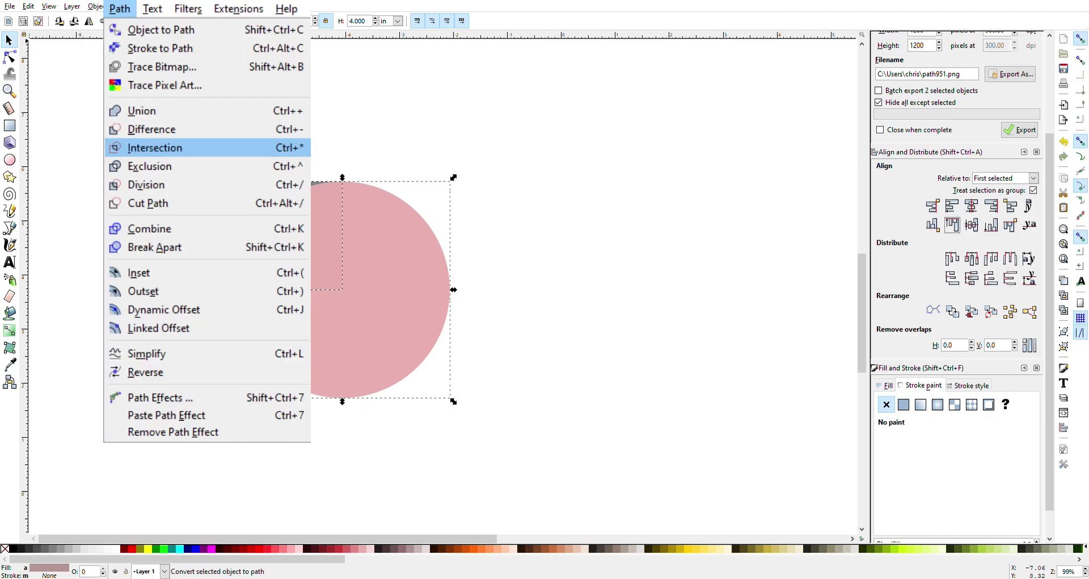
{"action": "left_click", "coordinate": [144, 146]}
{"action": "left_click_drag", "start_coordinate": [296, 233], "coordinate": [489, 243]}
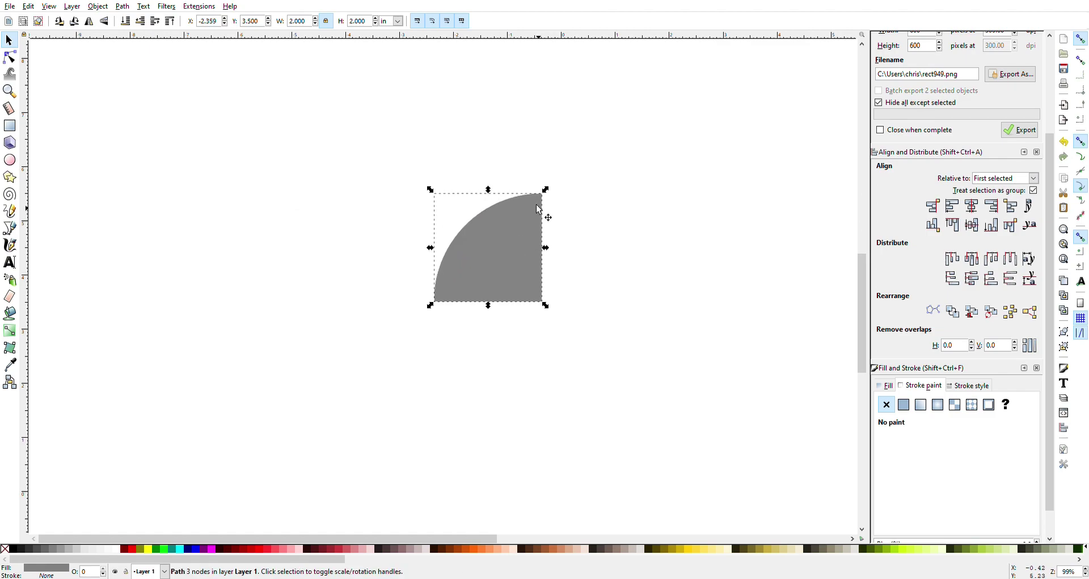
Duplicate the quarter circle, place the copy to its left and fill the copy light pink
{"action": "key", "text": "ctrl+d"}
{"action": "left_click_drag", "start_coordinate": [504, 278], "coordinate": [361, 279]}
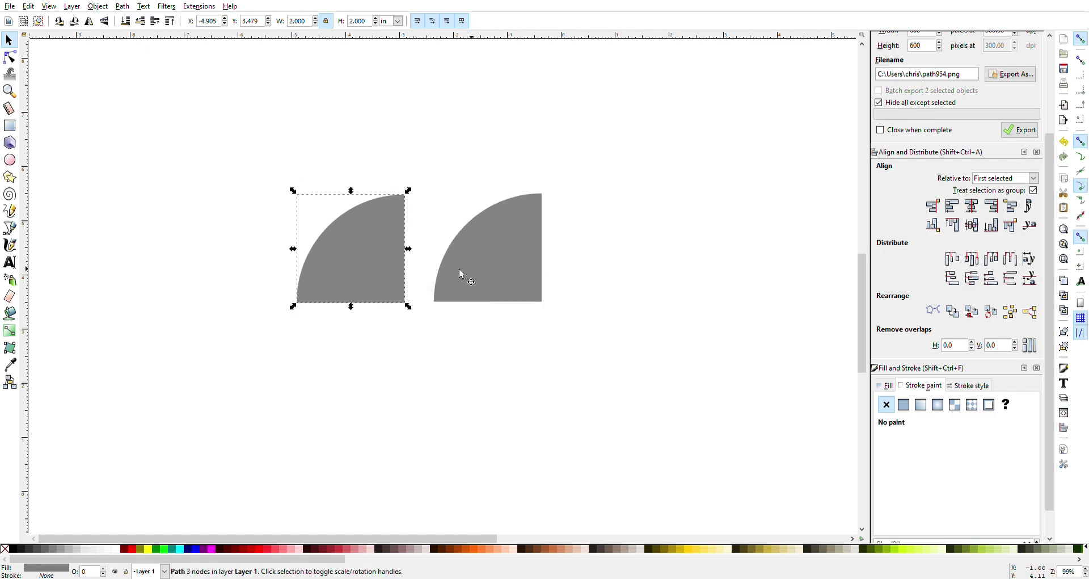
{"action": "left_click", "coordinate": [368, 548]}
Rotate the pink quarter circle clockwise by 180 degrees in two 90-degree turns
{"action": "left_click", "coordinate": [380, 271]}
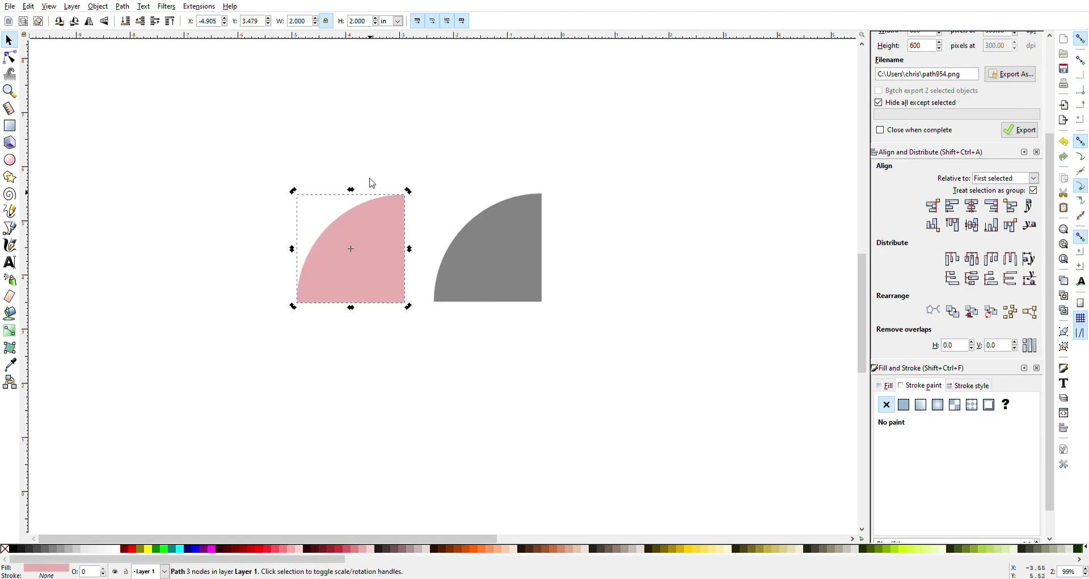
{"action": "left_click", "coordinate": [74, 22]}
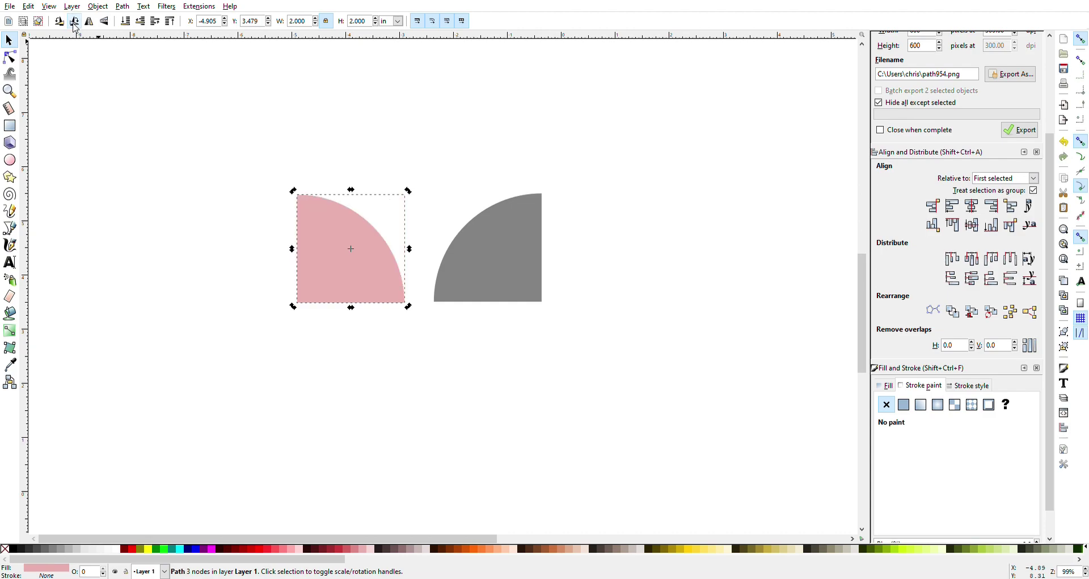
{"action": "left_click", "coordinate": [75, 23]}
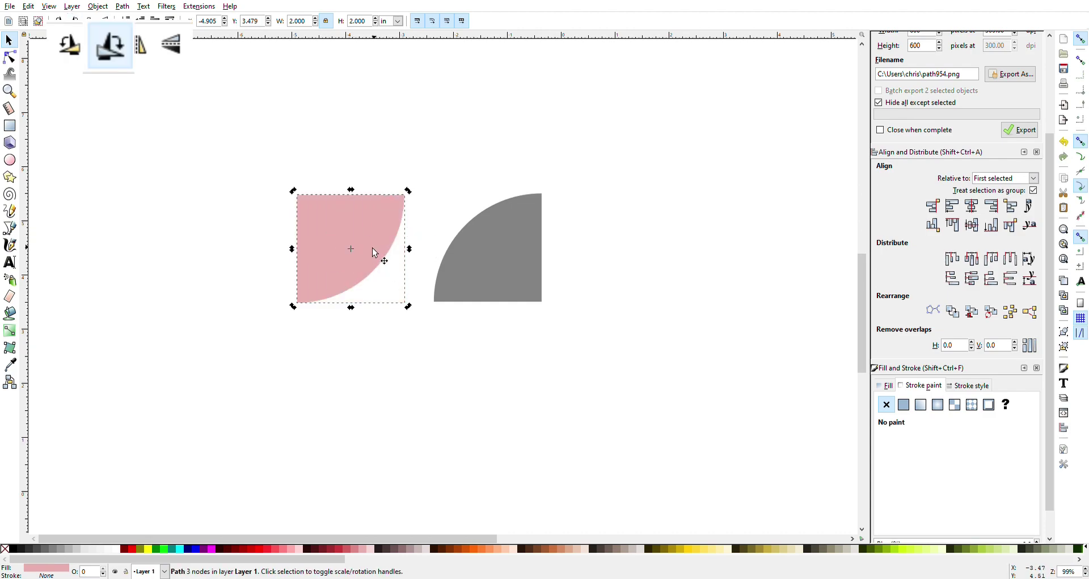
Align the grey quarter circle's left and top edges with those of the pink quarter circle, selecting the pink one first as reference
{"action": "left_click_drag", "start_coordinate": [373, 248], "coordinate": [436, 223]}
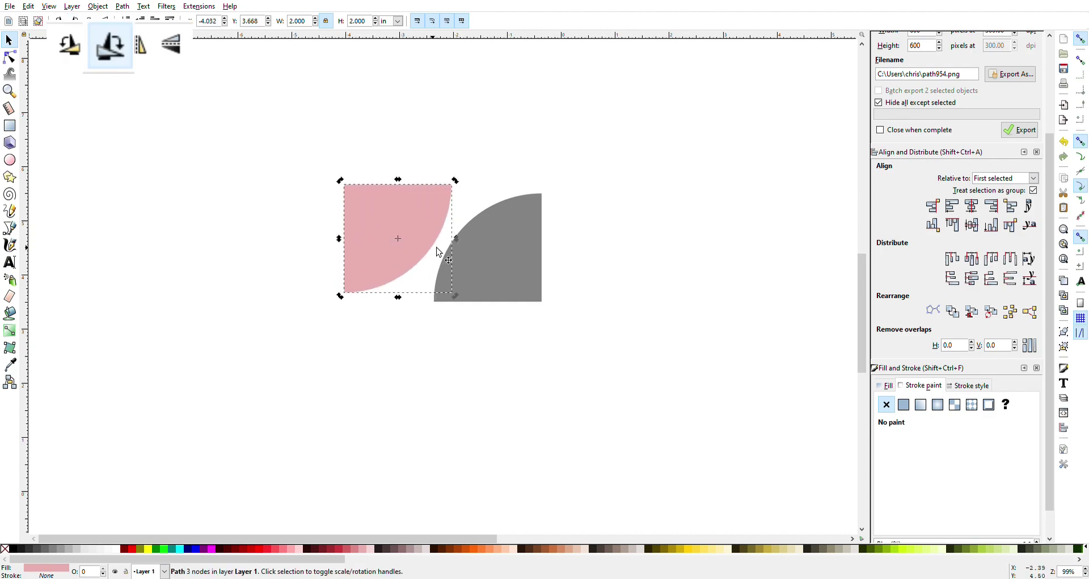
{"action": "left_click", "coordinate": [496, 262], "text": "shift"}
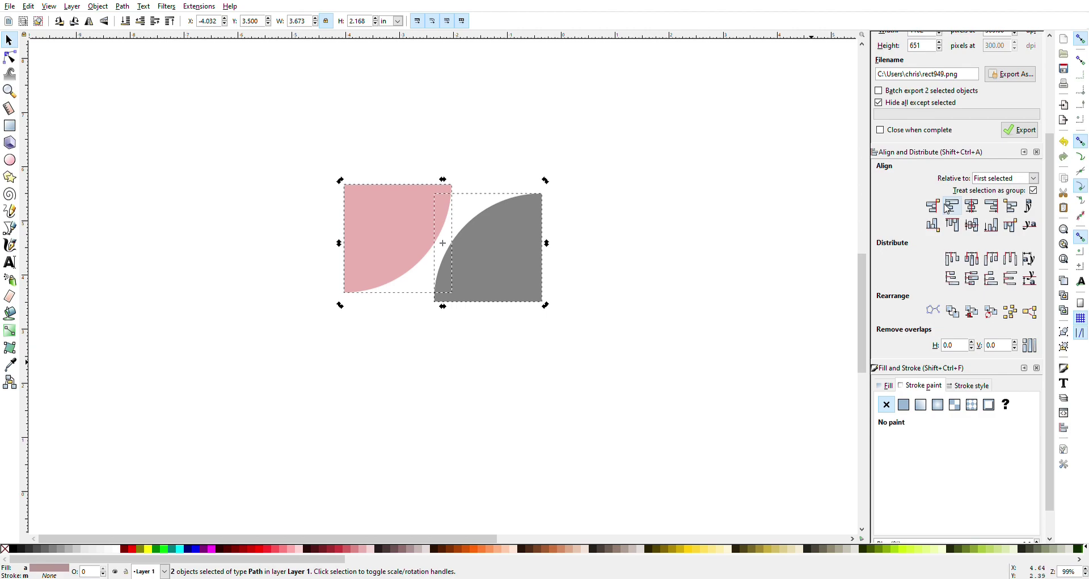
{"action": "left_click", "coordinate": [949, 207]}
{"action": "left_click", "coordinate": [952, 225]}
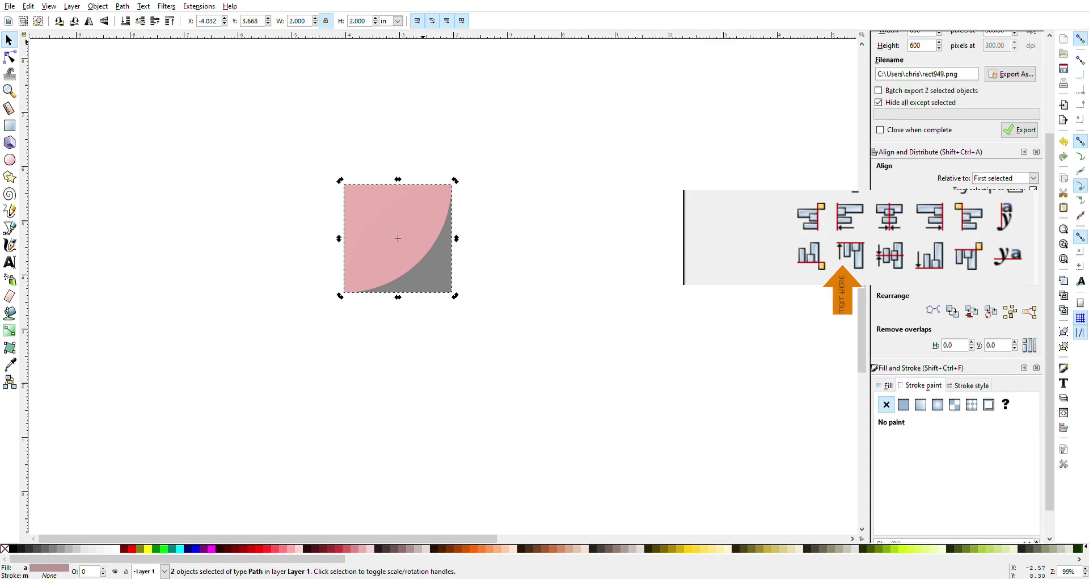
Intersect the two overlapping quarter circles into a petal shape and move it to the right
{"action": "left_click", "coordinate": [122, 6]}
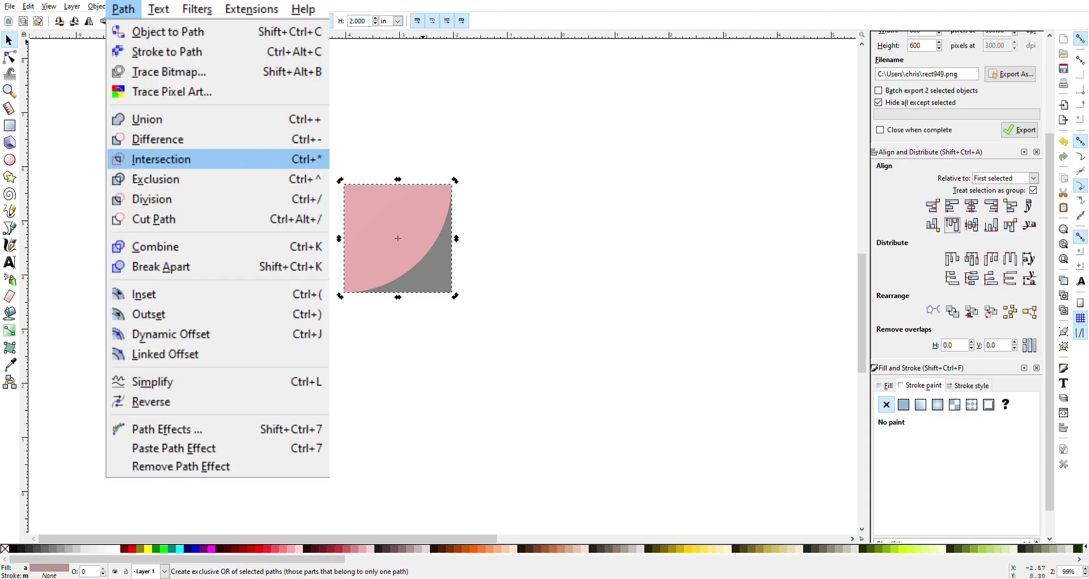
{"action": "left_click", "coordinate": [146, 158]}
{"action": "left_click_drag", "start_coordinate": [423, 225], "coordinate": [534, 220]}
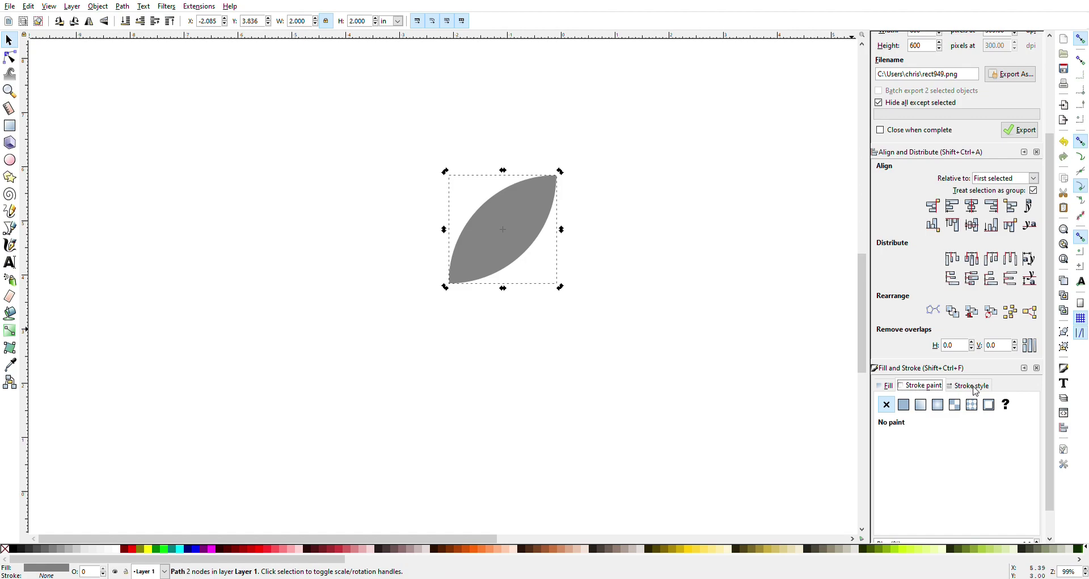
Give the petal a solid black stroke 0.100 in wide and set its overall width to 2 in with proportions locked
{"action": "left_click", "coordinate": [904, 404]}
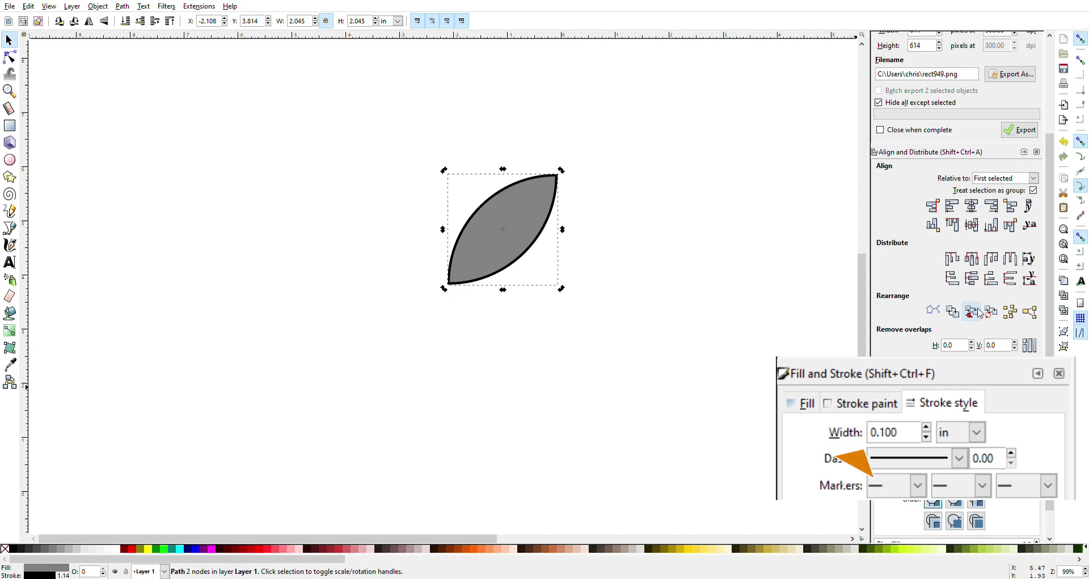
{"action": "key", "text": "Return"}
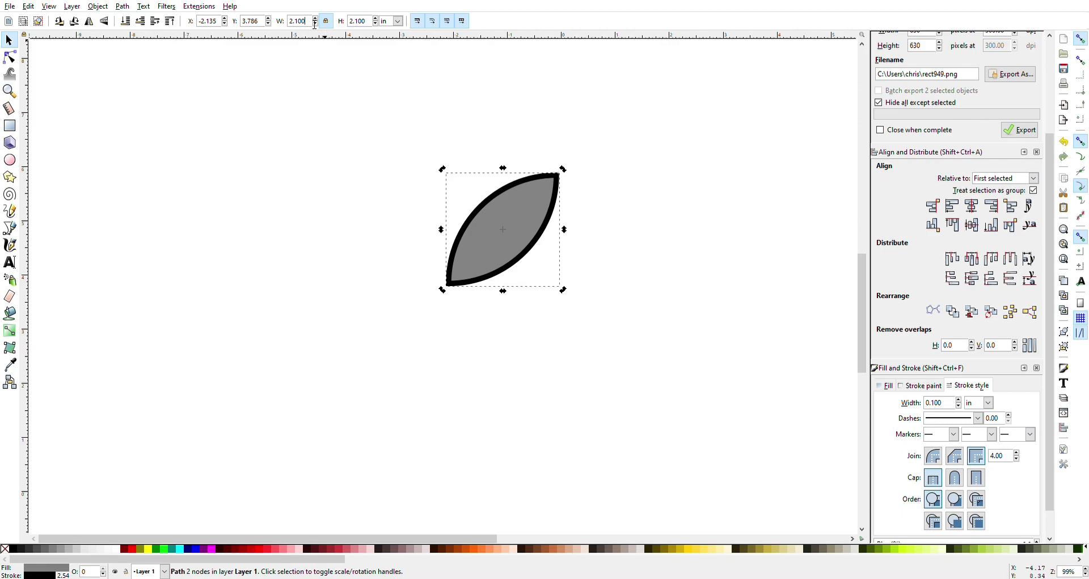
{"action": "left_click_drag", "start_coordinate": [313, 23], "coordinate": [275, 18]}
{"action": "type", "text": "2"}
{"action": "key", "text": "Return"}
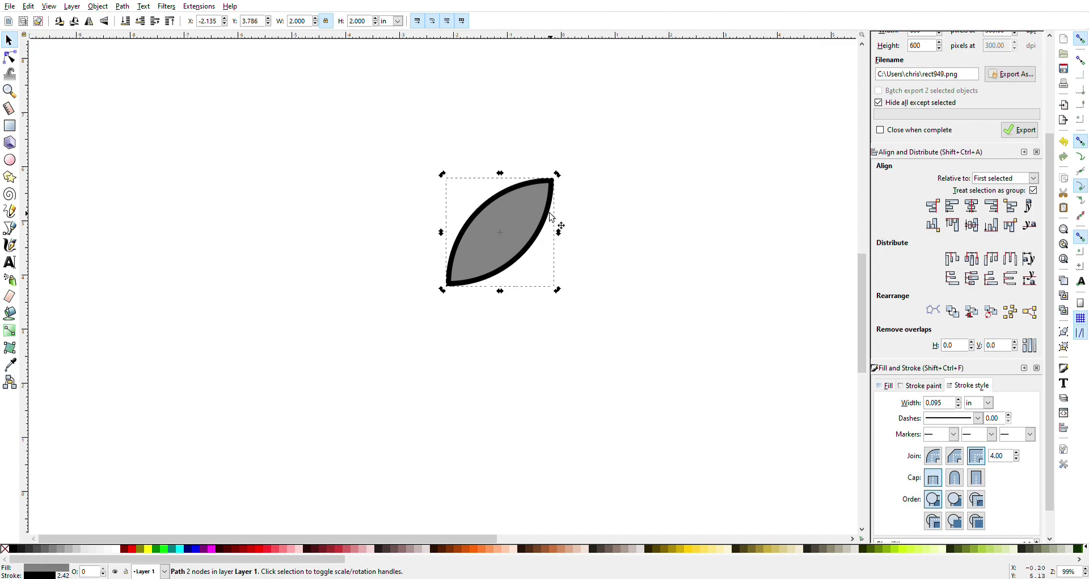
Duplicate the outlined petal until there are four and spread the copies out in a loose two-by-two arrangement
{"action": "left_click_drag", "start_coordinate": [524, 207], "coordinate": [421, 346]}
{"action": "key", "text": "ctrl+d"}
{"action": "key", "text": "ctrl+d"}
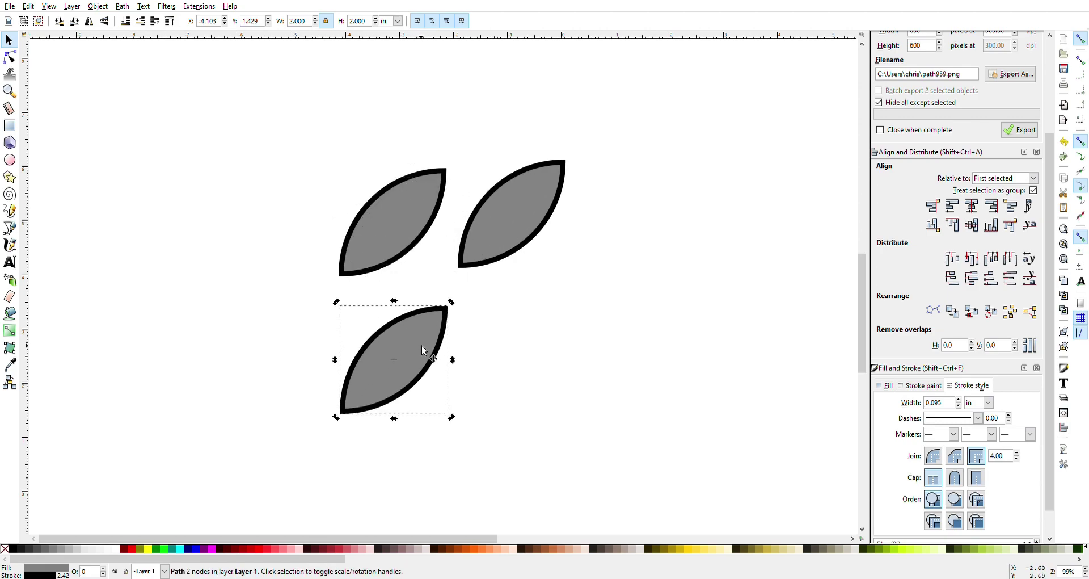
{"action": "key", "text": "ctrl+d"}
{"action": "key", "text": "n"}
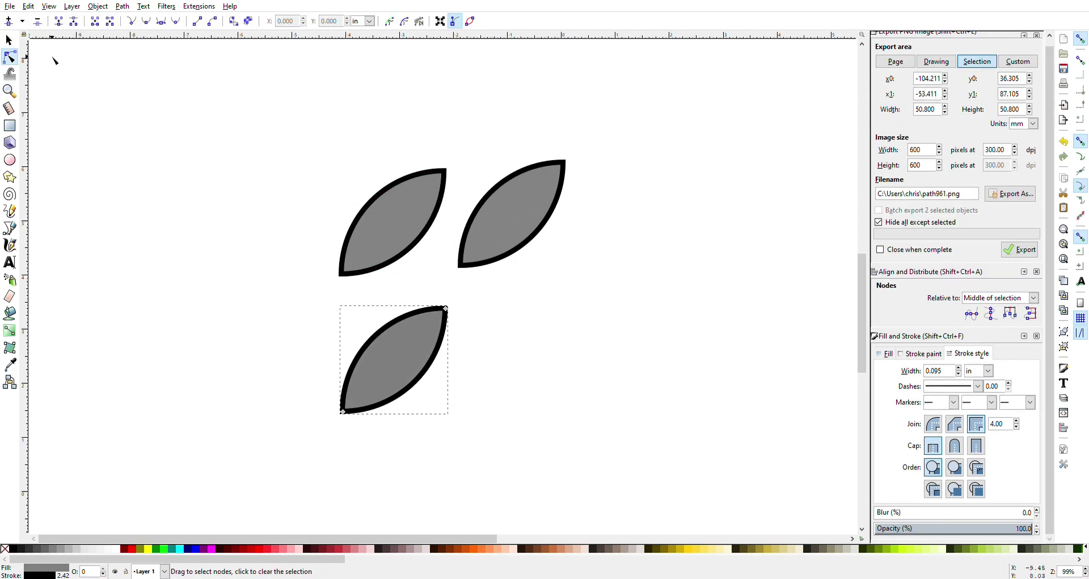
{"action": "left_click", "coordinate": [8, 39]}
{"action": "left_click_drag", "start_coordinate": [435, 355], "coordinate": [562, 342]}
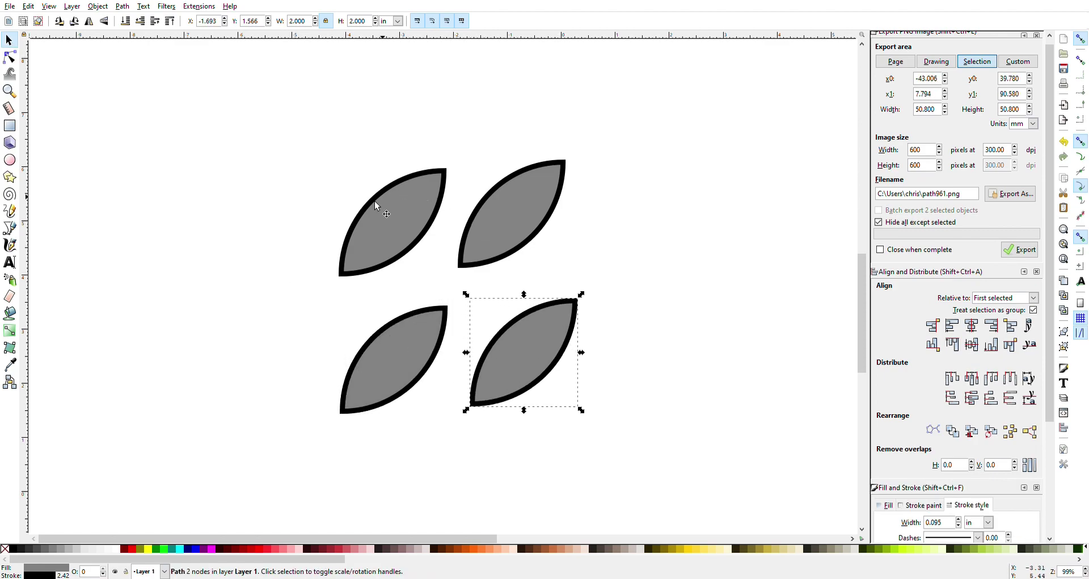
Rotate the lower-right and upper-left petals 90 degrees clockwise so the petals point toward a common centre
{"action": "left_click", "coordinate": [532, 364]}
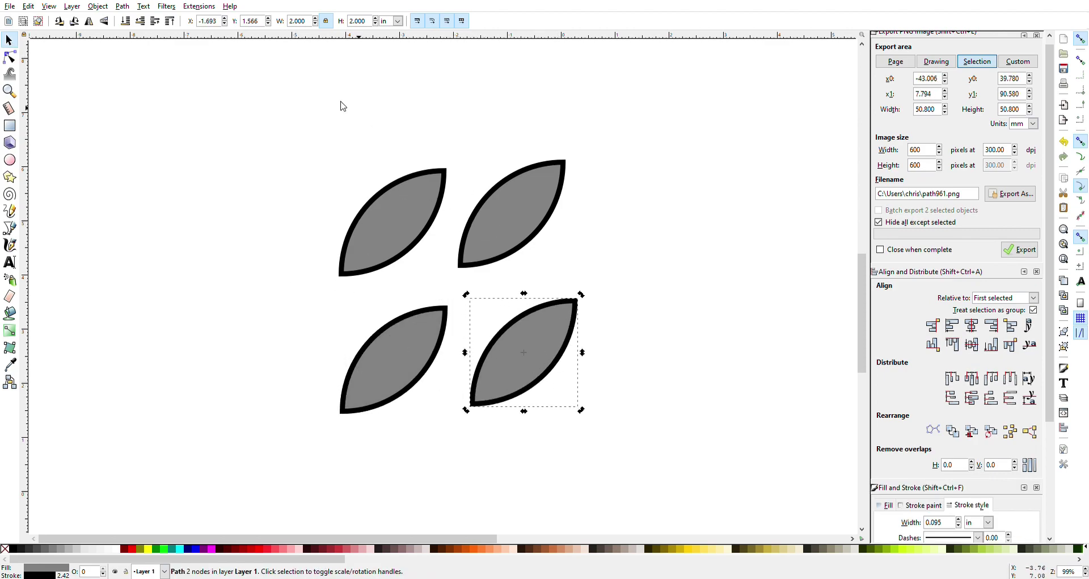
{"action": "left_click", "coordinate": [72, 21]}
{"action": "left_click", "coordinate": [397, 209]}
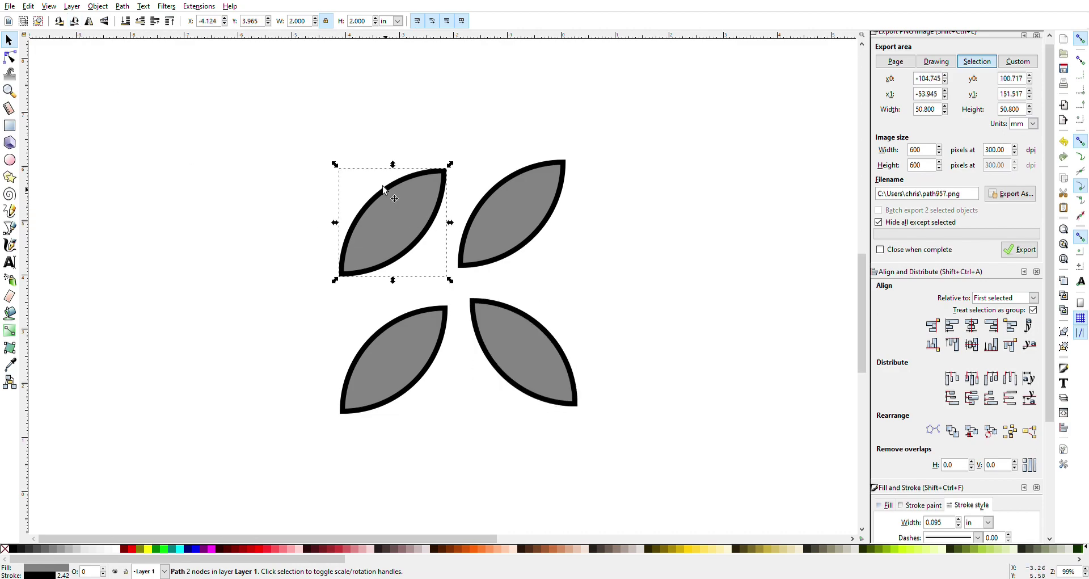
{"action": "left_click", "coordinate": [74, 21]}
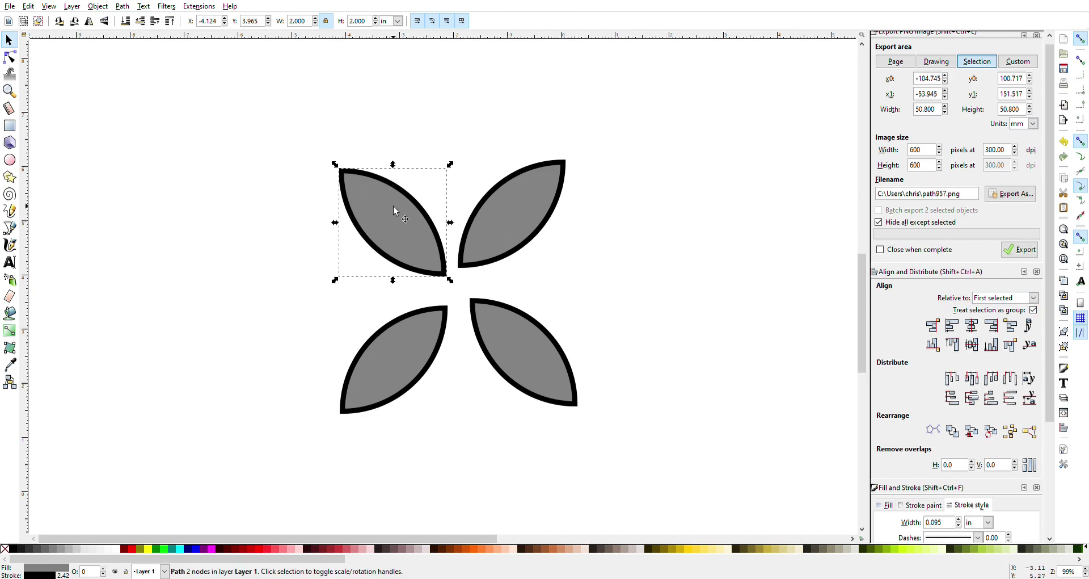
{"action": "key", "text": "n"}
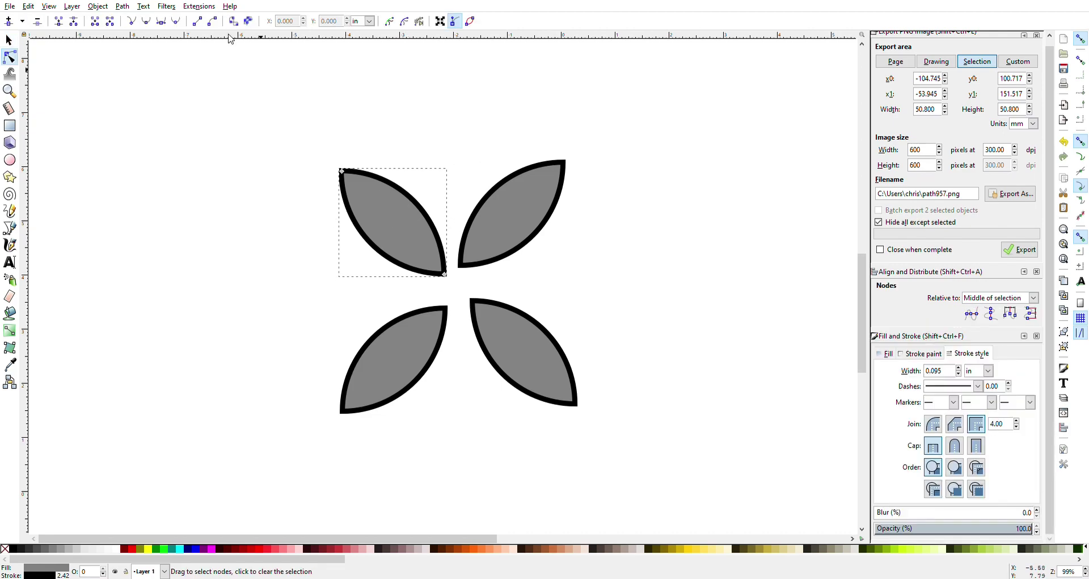
{"action": "left_click", "coordinate": [9, 40]}
Abut the upper-right petal to the upper-left petal's right edge, align their top edges and group the pair
{"action": "left_click_drag", "start_coordinate": [390, 205], "coordinate": [383, 183]}
{"action": "left_click", "coordinate": [534, 230], "text": "shift"}
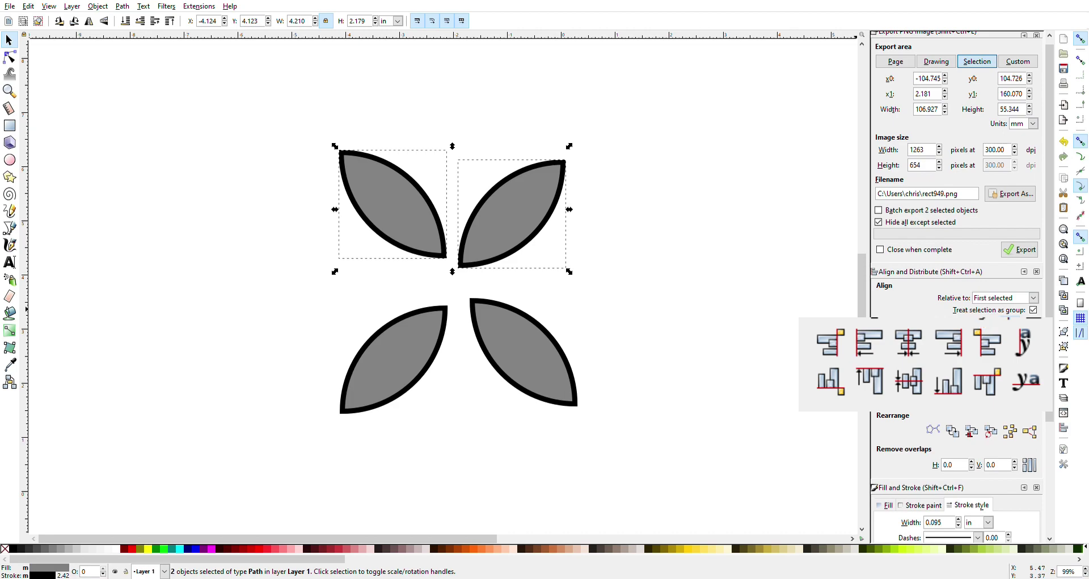
{"action": "left_click", "coordinate": [1013, 327]}
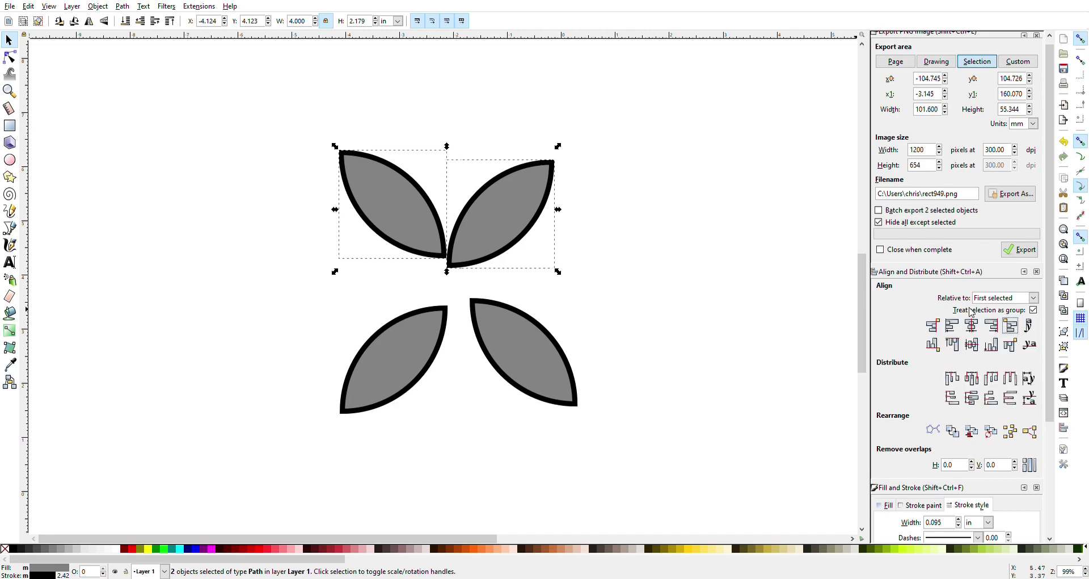
{"action": "left_click", "coordinate": [954, 344]}
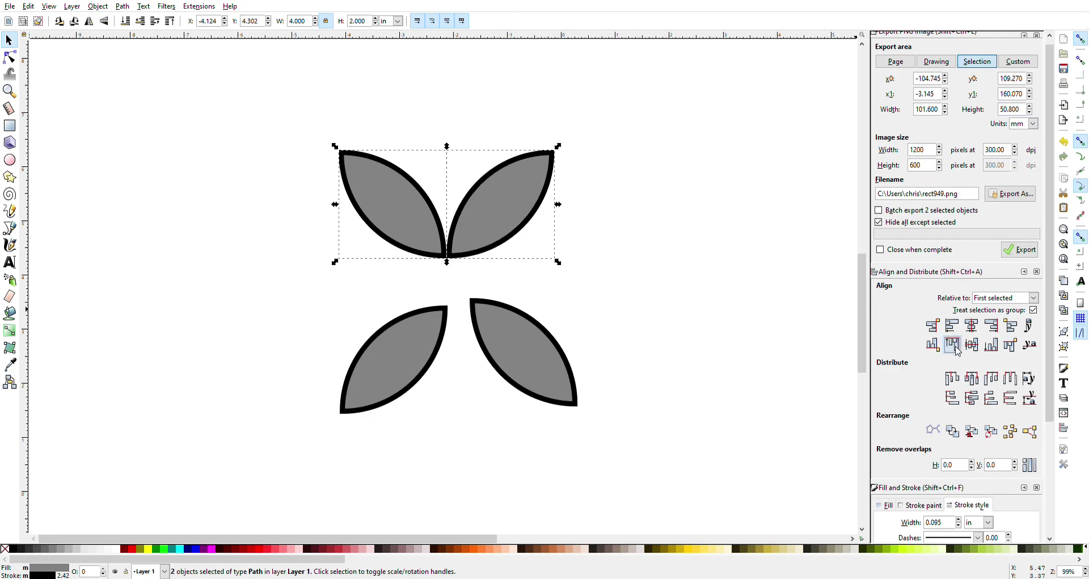
{"action": "mouse_move", "coordinate": [509, 190]}
{"action": "left_mouse_down"}
{"action": "mouse_move", "coordinate": [492, 196]}
{"action": "mouse_move", "coordinate": [500, 192]}
{"action": "left_mouse_up"}
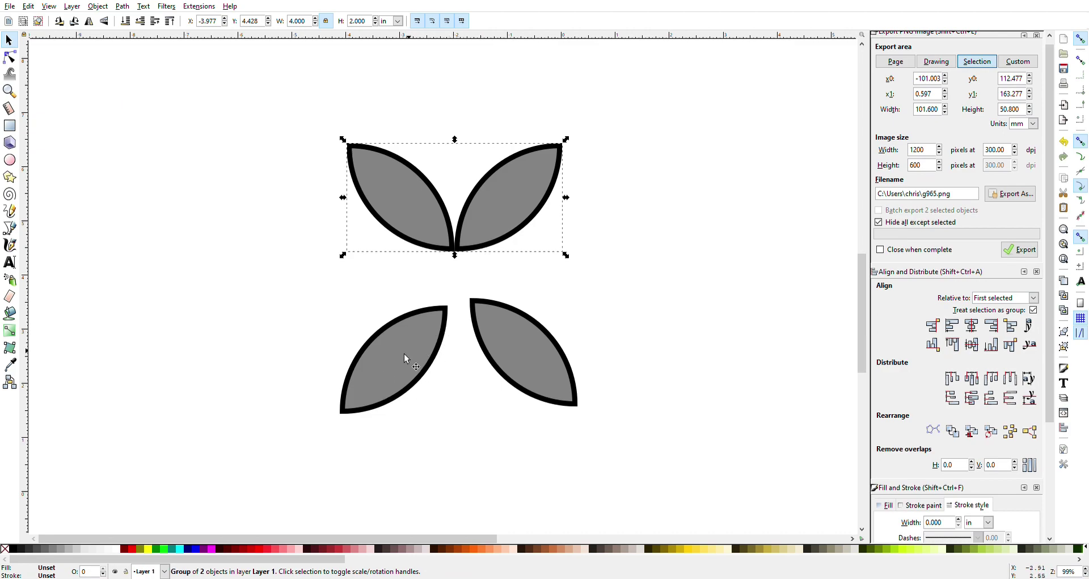
Abut the lower-right petal to the lower-left one, align their tops, and group the pair beneath the upper pair
{"action": "left_click", "coordinate": [406, 369]}
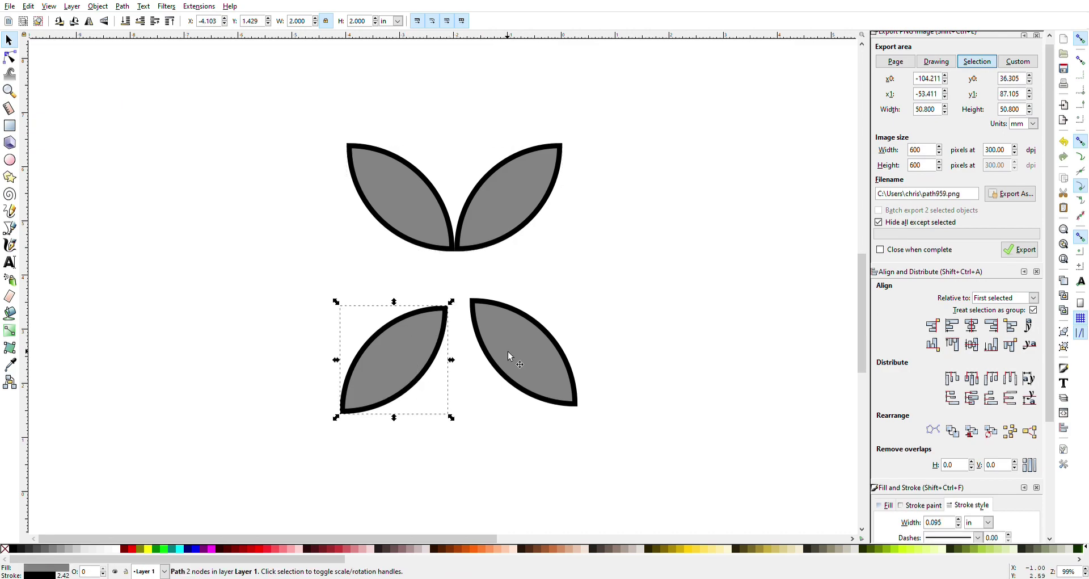
{"action": "left_click", "coordinate": [552, 361], "text": "shift"}
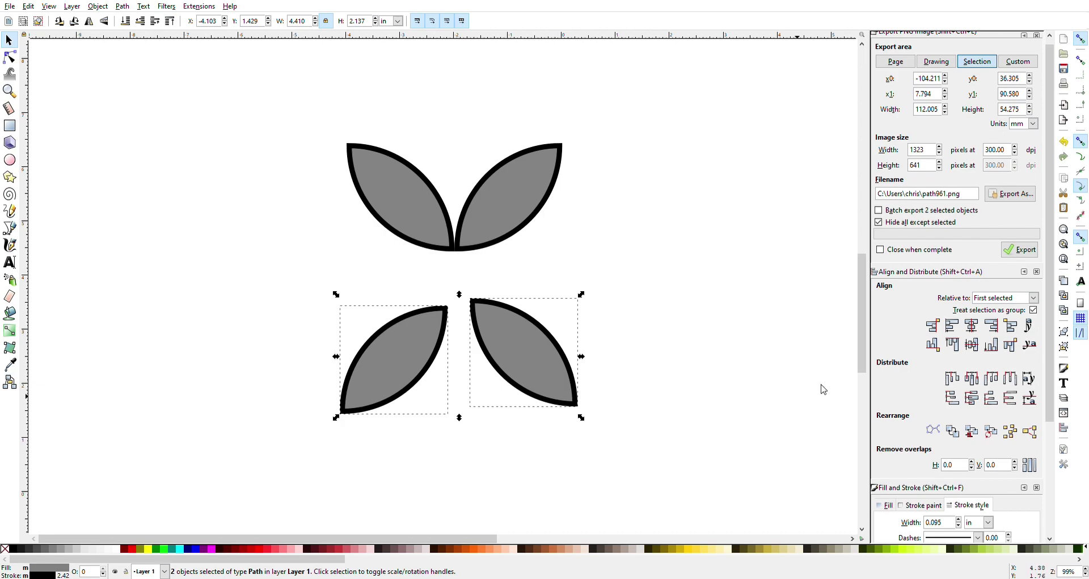
{"action": "left_click", "coordinate": [1011, 326]}
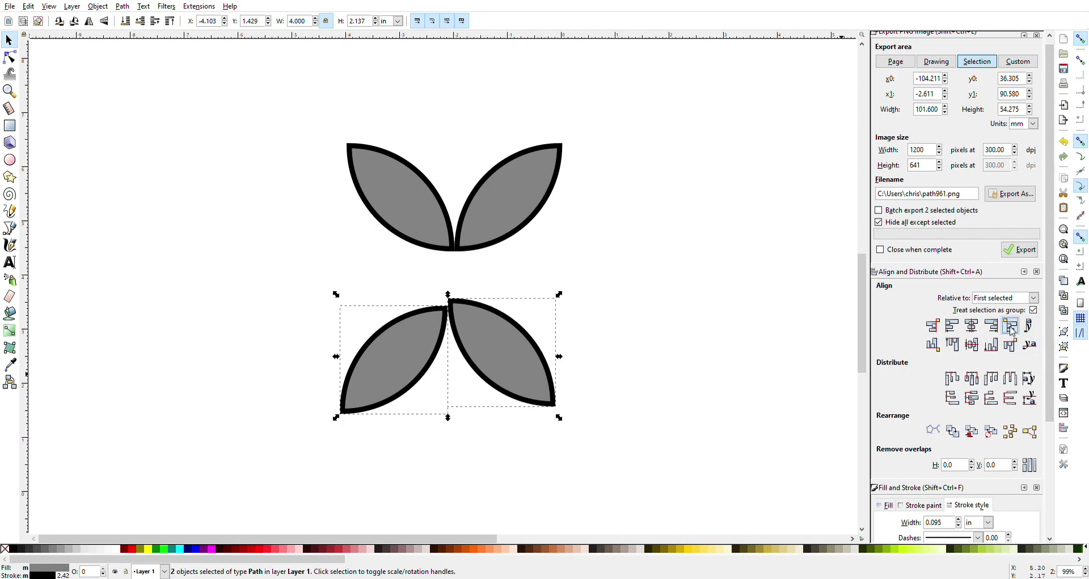
{"action": "left_click", "coordinate": [957, 346]}
{"action": "key", "text": "ctrl+g"}
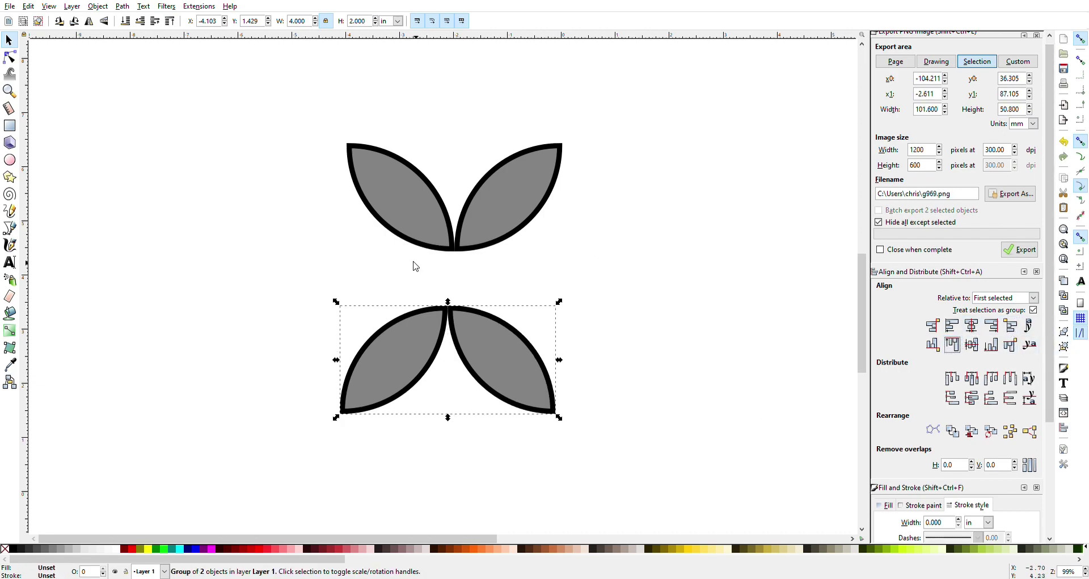
{"action": "left_click_drag", "start_coordinate": [507, 366], "coordinate": [513, 341]}
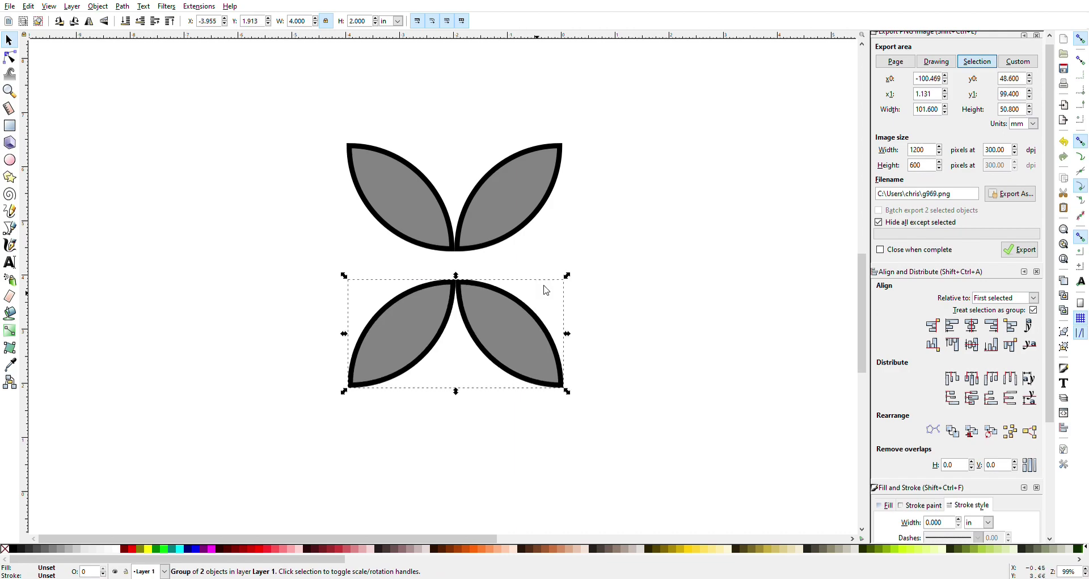
Align the lower petal group's top edge to the upper group's bottom edge and line up their left edges
{"action": "left_click", "coordinate": [502, 197]}
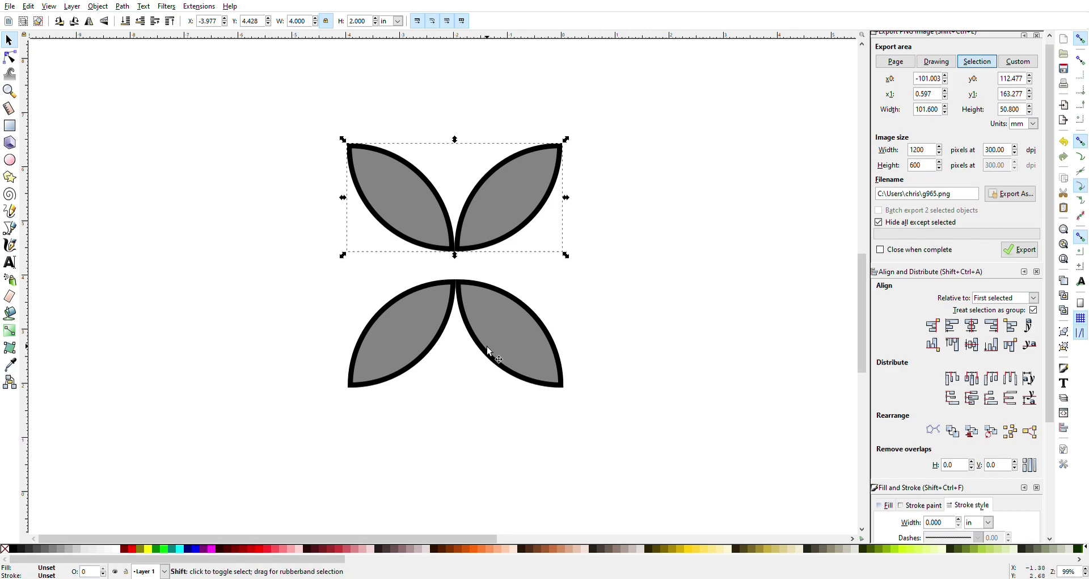
{"action": "left_click", "coordinate": [512, 339], "text": "shift"}
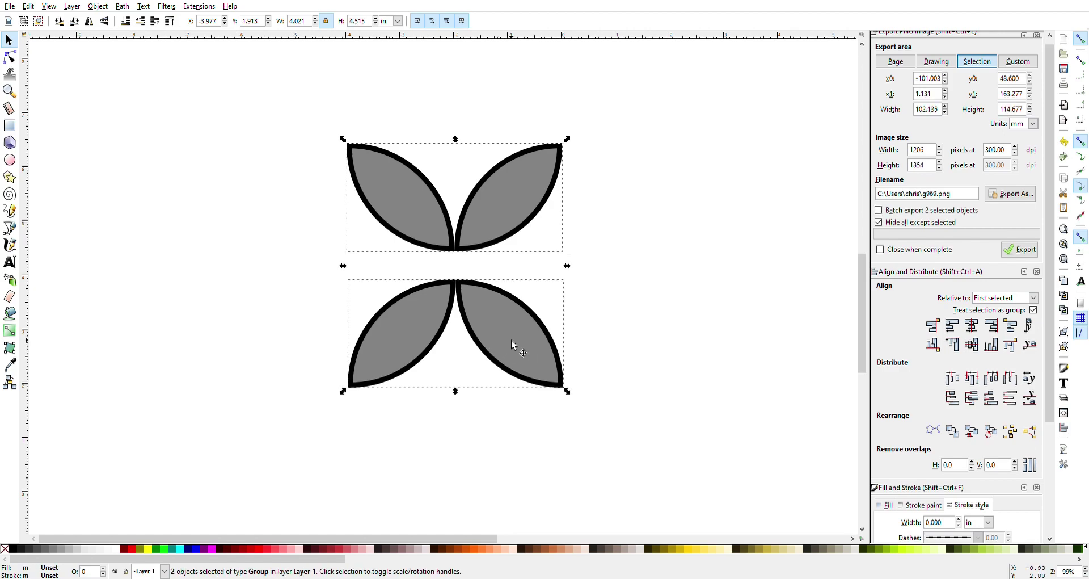
{"action": "left_click", "coordinate": [1013, 345]}
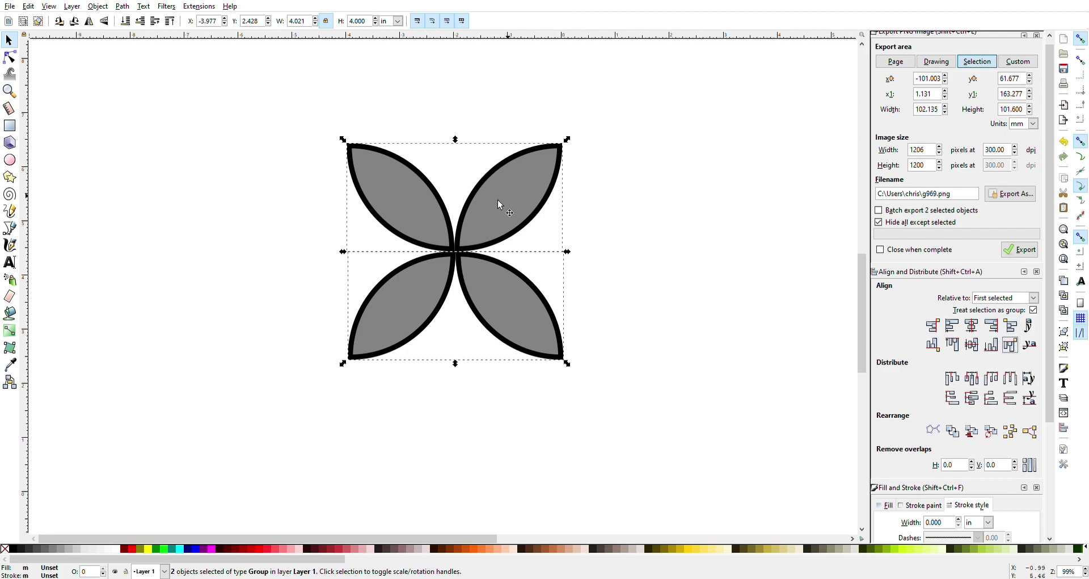
{"action": "left_click", "coordinate": [953, 325]}
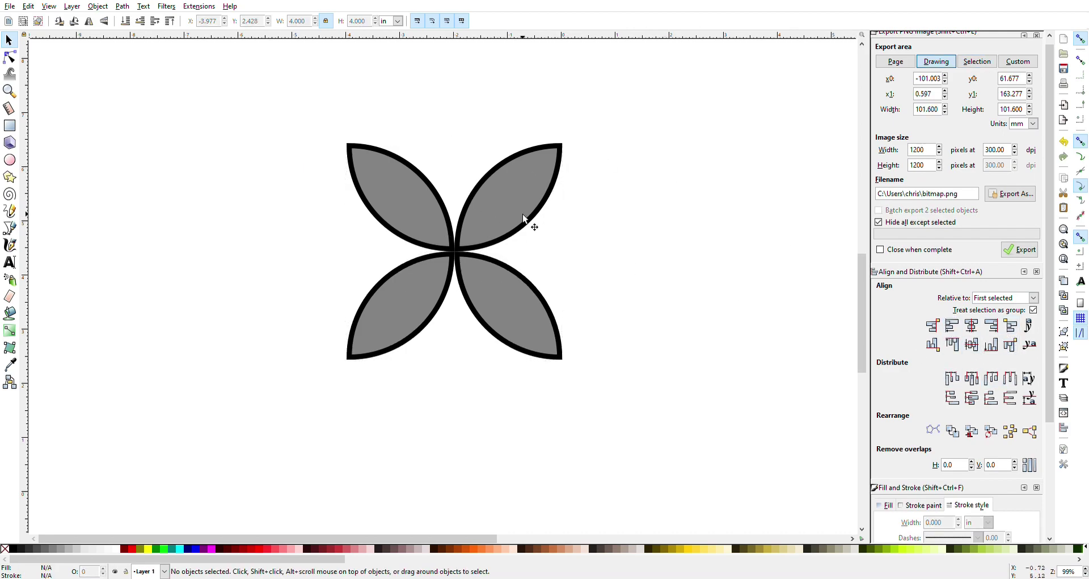
Undo the small move of the upper petal group and turn off snapping
{"action": "left_click_drag", "start_coordinate": [508, 203], "coordinate": [512, 202]}
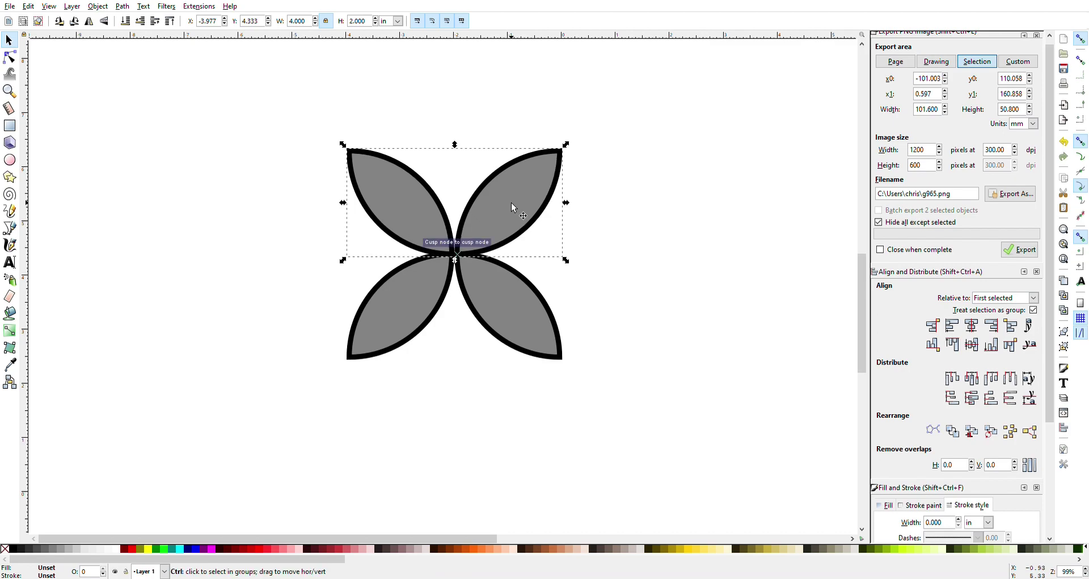
{"action": "key", "text": "ctrl+z"}
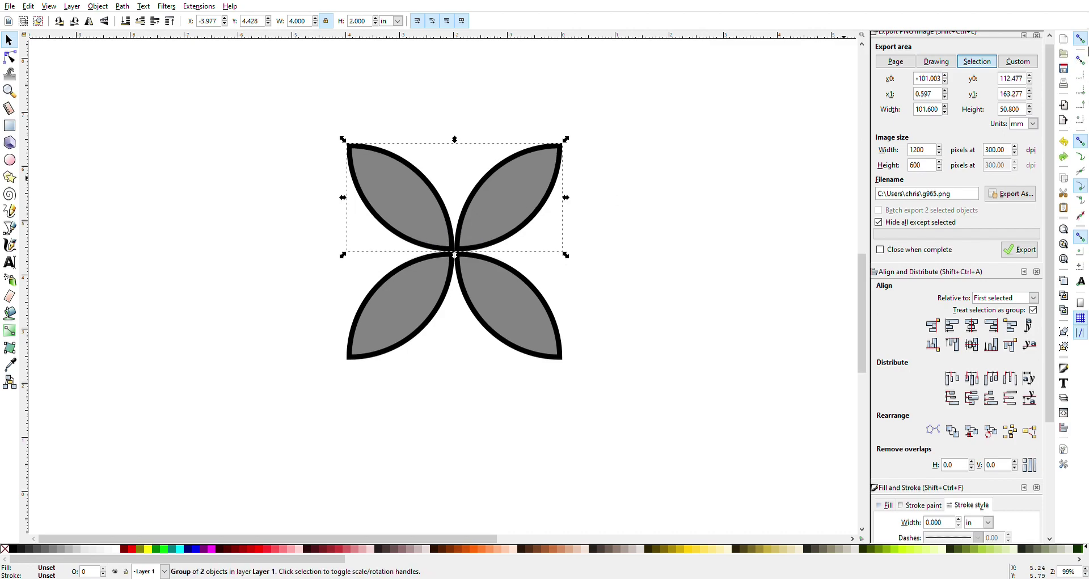
{"action": "left_click", "coordinate": [1081, 38]}
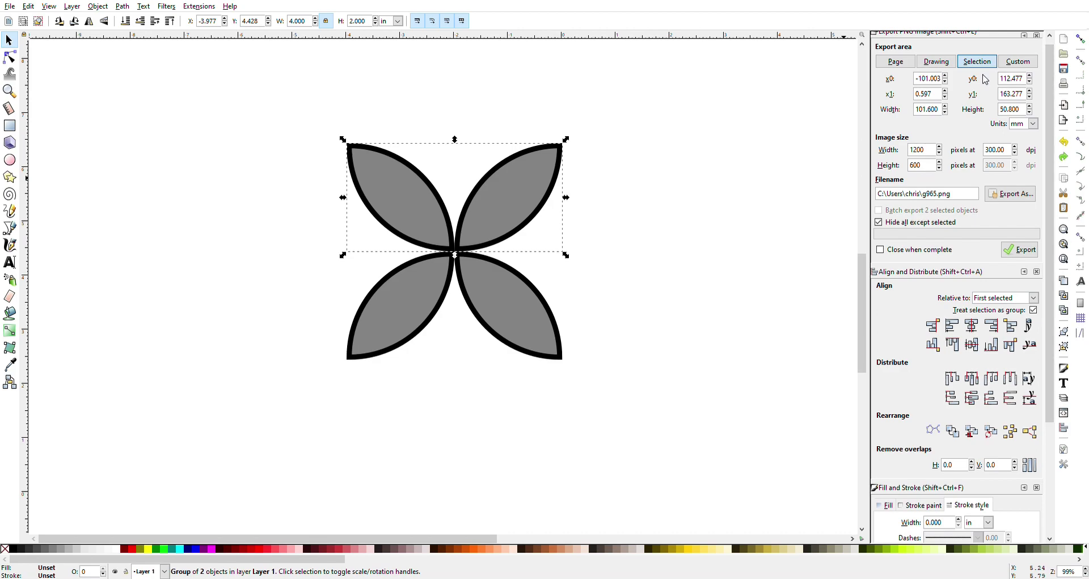
Ungroup the upper and lower petal pairs into individual petals
{"action": "right_click", "coordinate": [615, 127]}
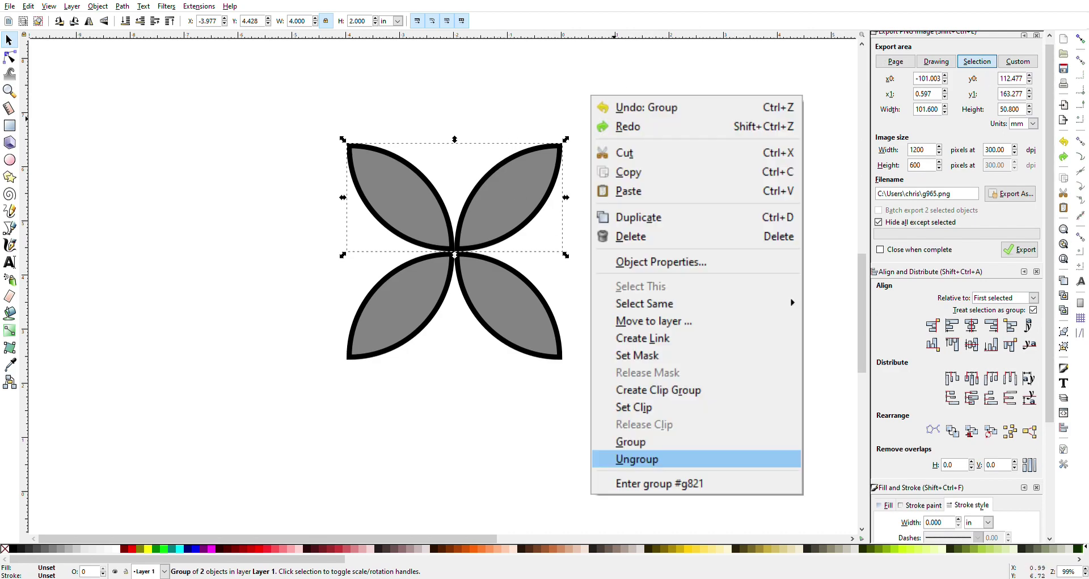
{"action": "left_click", "coordinate": [522, 212]}
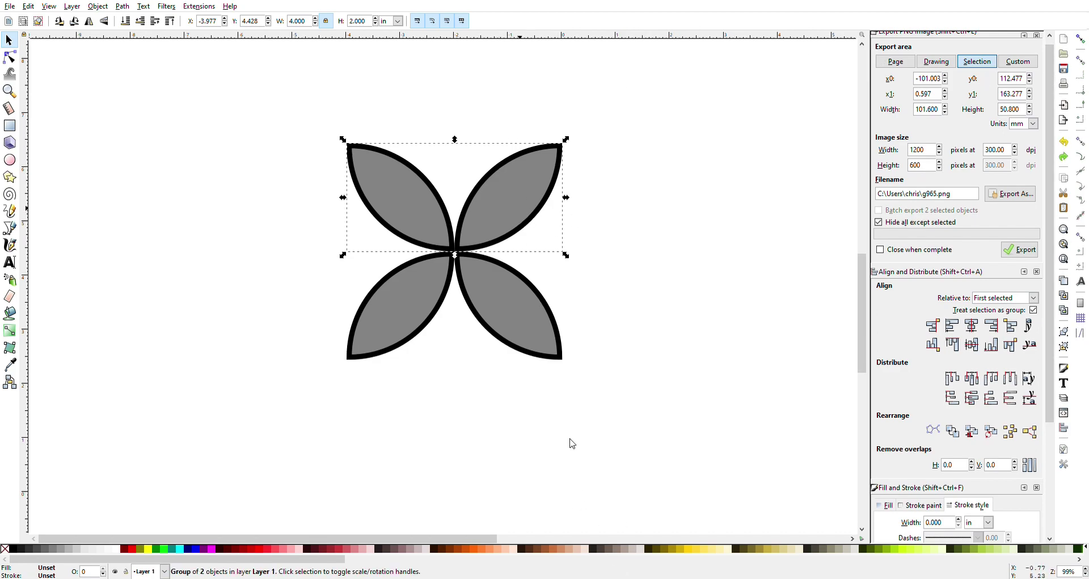
{"action": "key", "text": "ctrl+shift+g"}
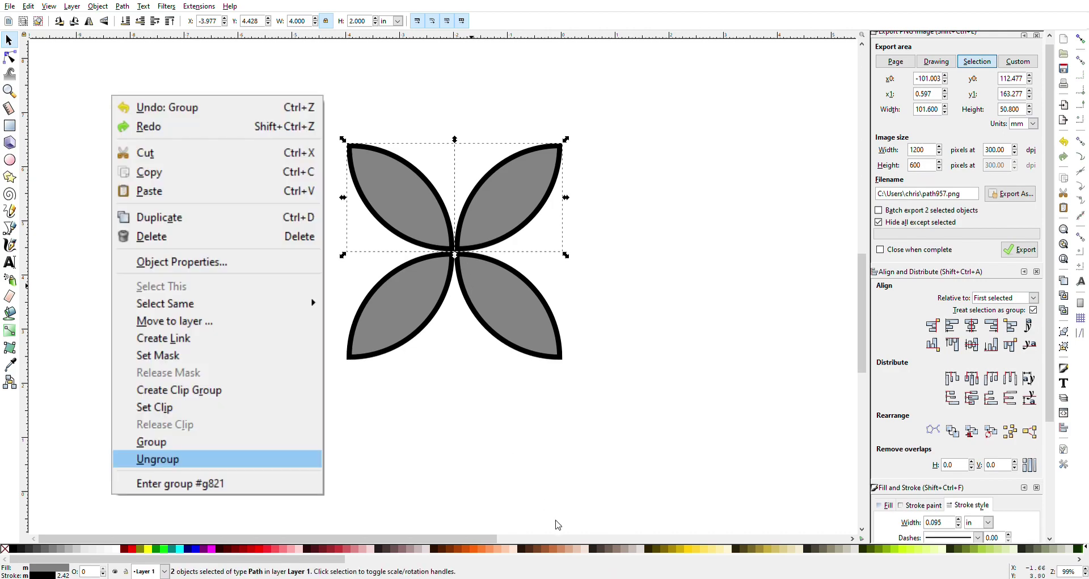
{"action": "key", "text": "exclam"}
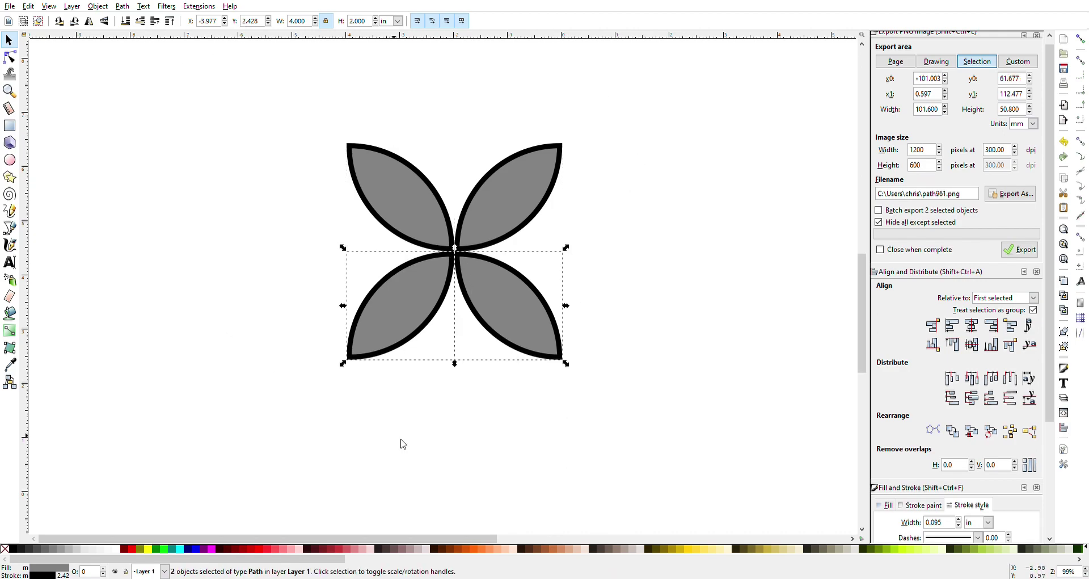
Select all four petals and remove their stroke paint
{"action": "key", "text": "Escape"}
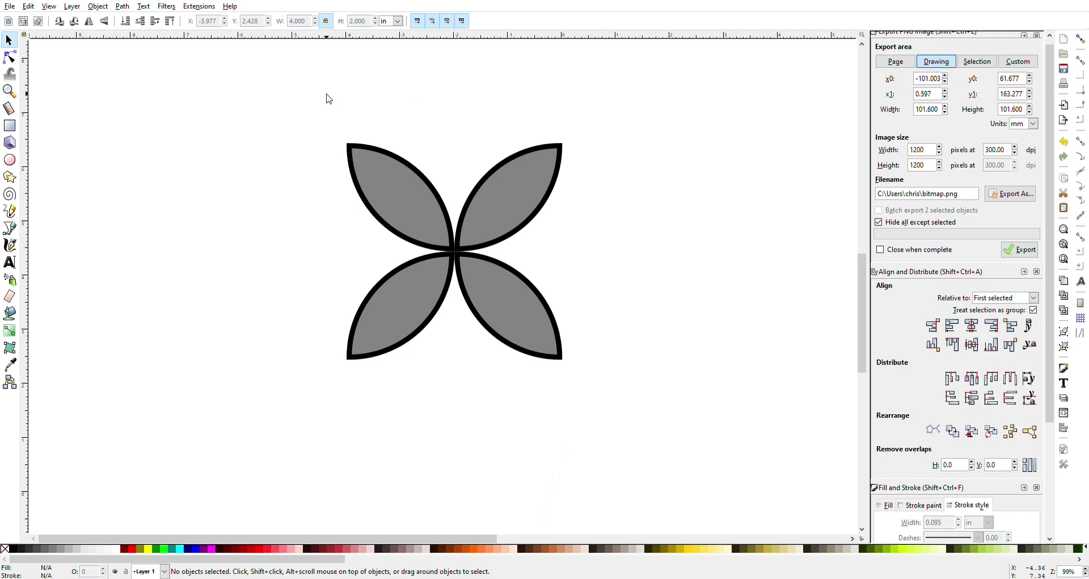
{"action": "left_click_drag", "start_coordinate": [305, 119], "coordinate": [630, 397]}
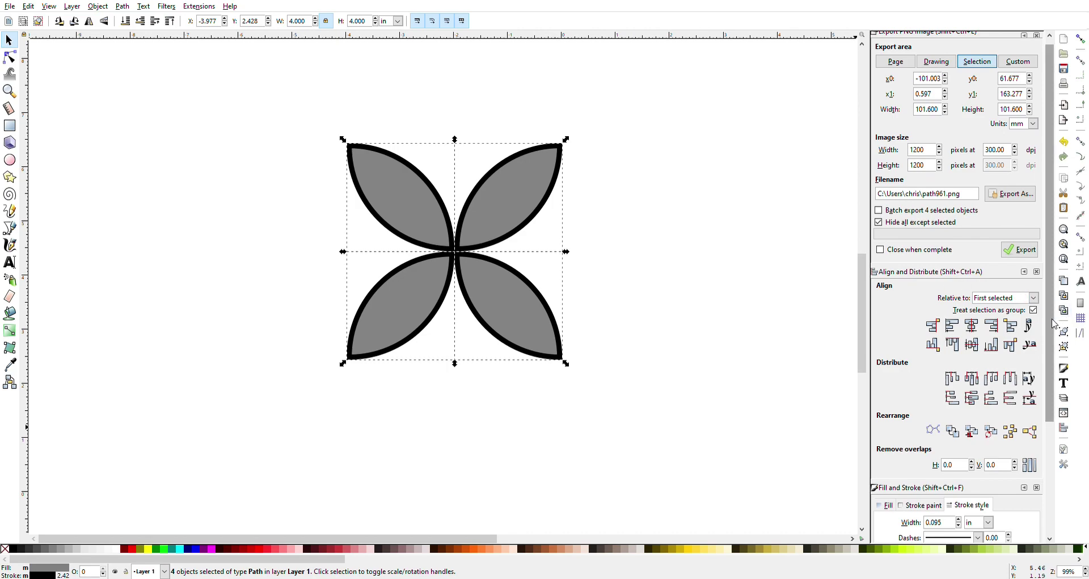
{"action": "left_click_drag", "start_coordinate": [1053, 324], "coordinate": [1059, 414]}
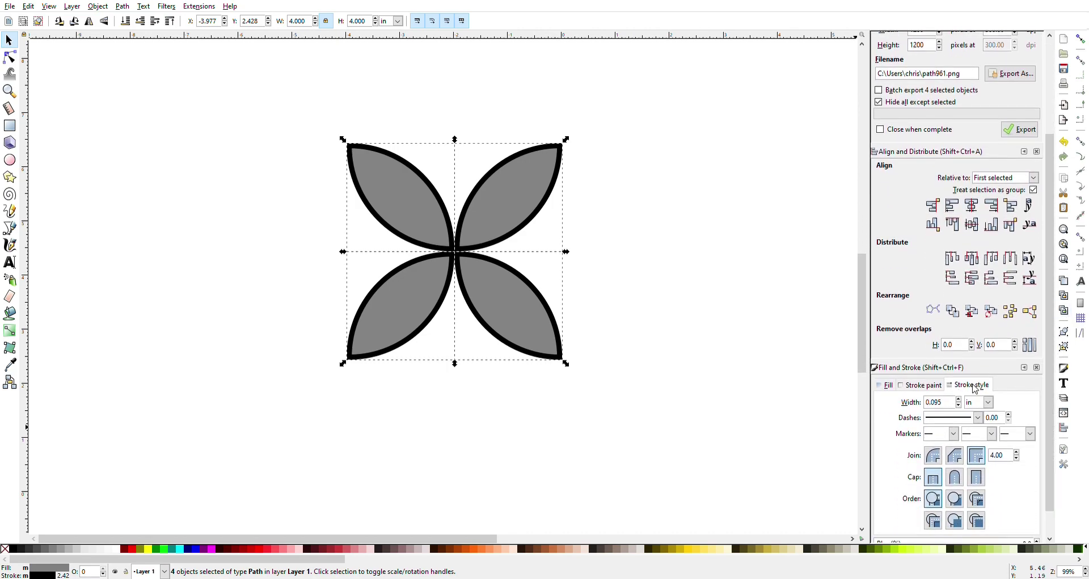
{"action": "left_click", "coordinate": [907, 388]}
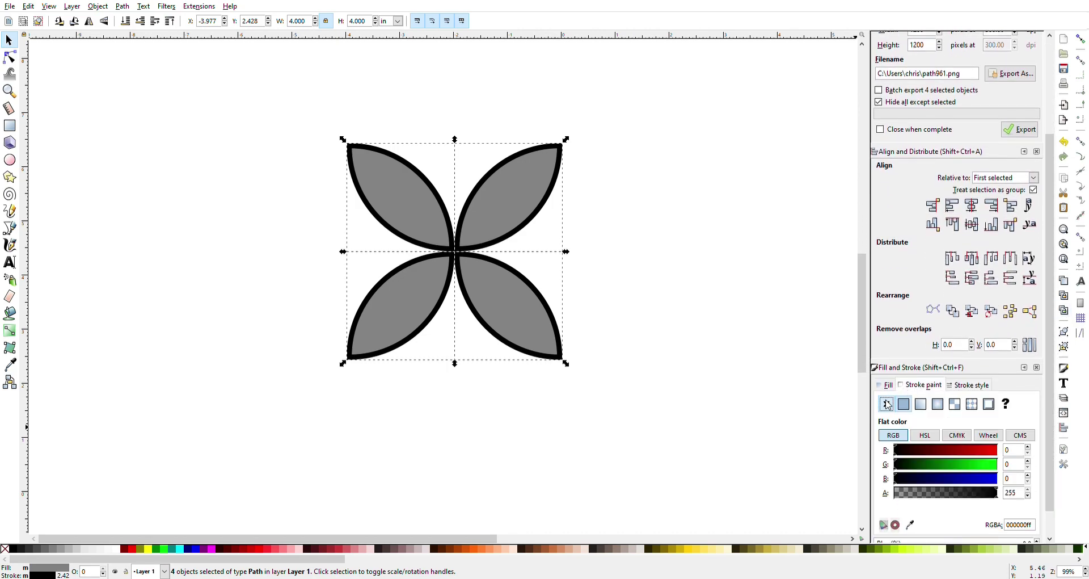
{"action": "left_click", "coordinate": [886, 404]}
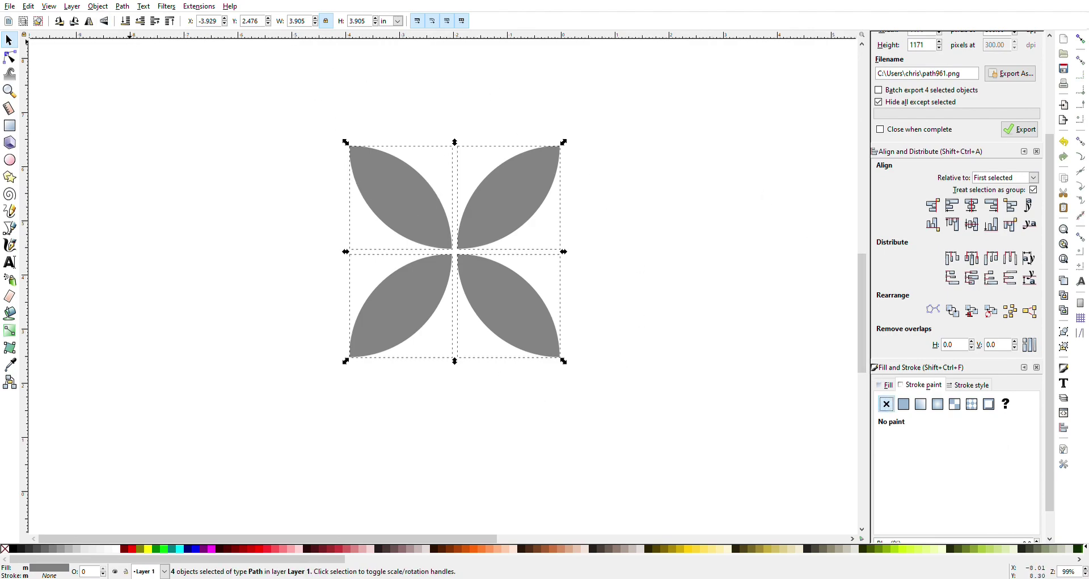
Union the four petals into a single flower path and shift it to make room for a background square
{"action": "left_click", "coordinate": [122, 7]}
{"action": "left_click", "coordinate": [149, 118]}
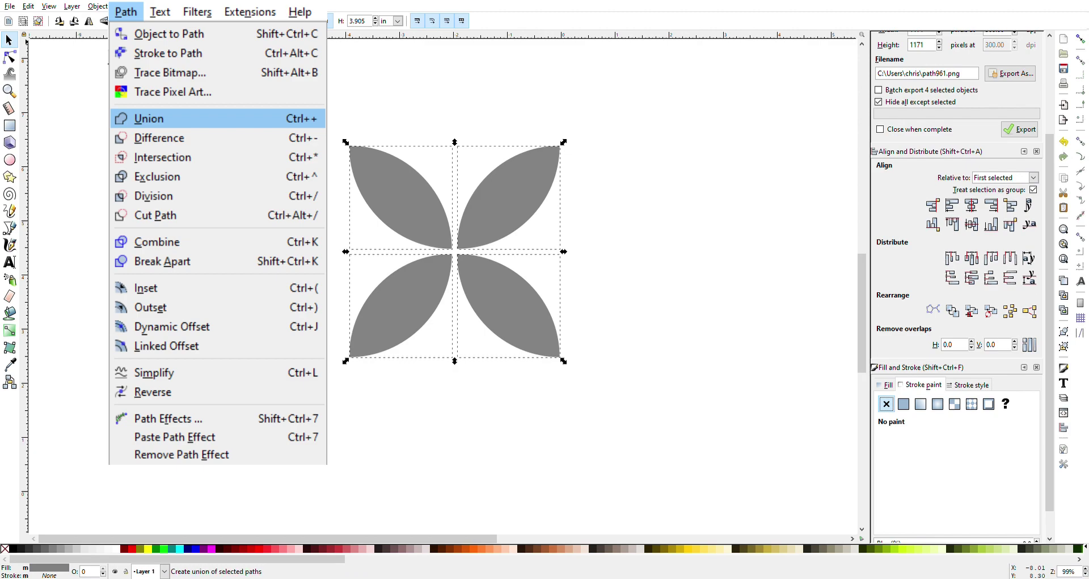
{"action": "mouse_move", "coordinate": [399, 183]}
{"action": "left_mouse_down"}
{"action": "mouse_move", "coordinate": [553, 210]}
{"action": "mouse_move", "coordinate": [500, 223]}
{"action": "mouse_move", "coordinate": [432, 200]}
{"action": "left_mouse_up"}
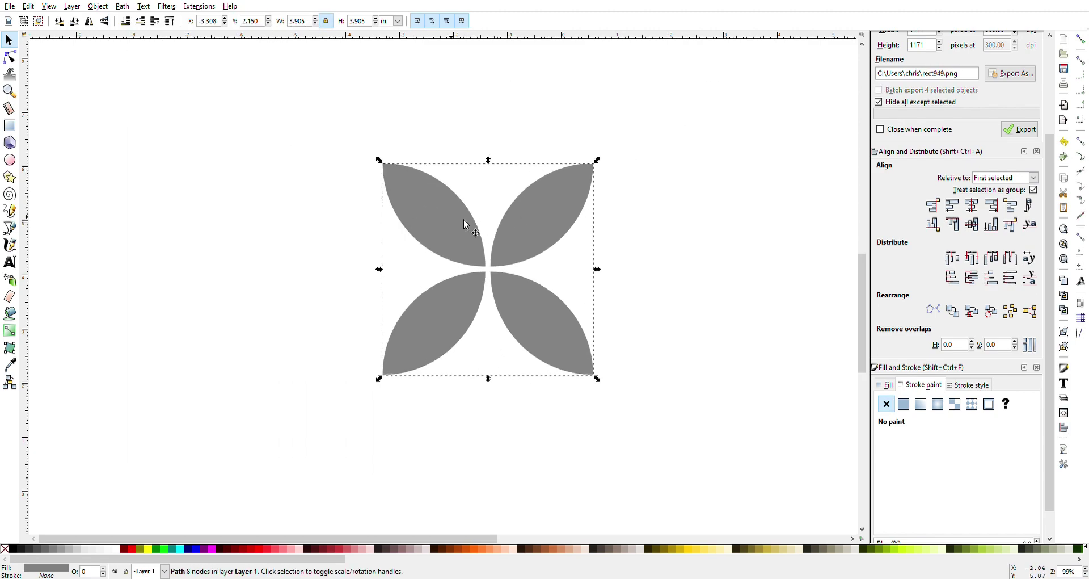
{"action": "left_click_drag", "start_coordinate": [532, 226], "coordinate": [554, 224]}
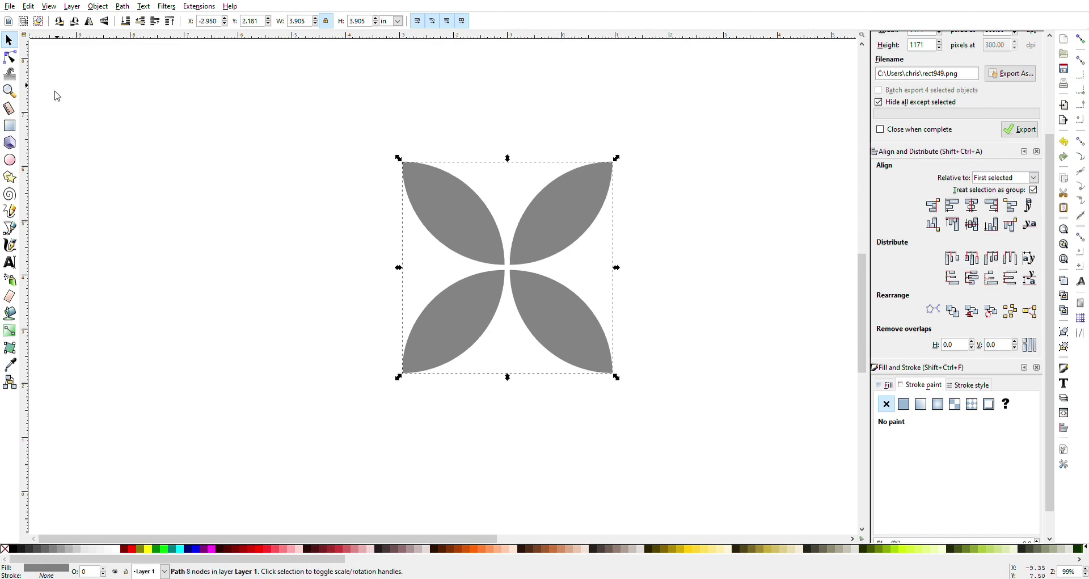
Draw a pink square beside the flower and set its width and height to 4 in
{"action": "left_click", "coordinate": [9, 126]}
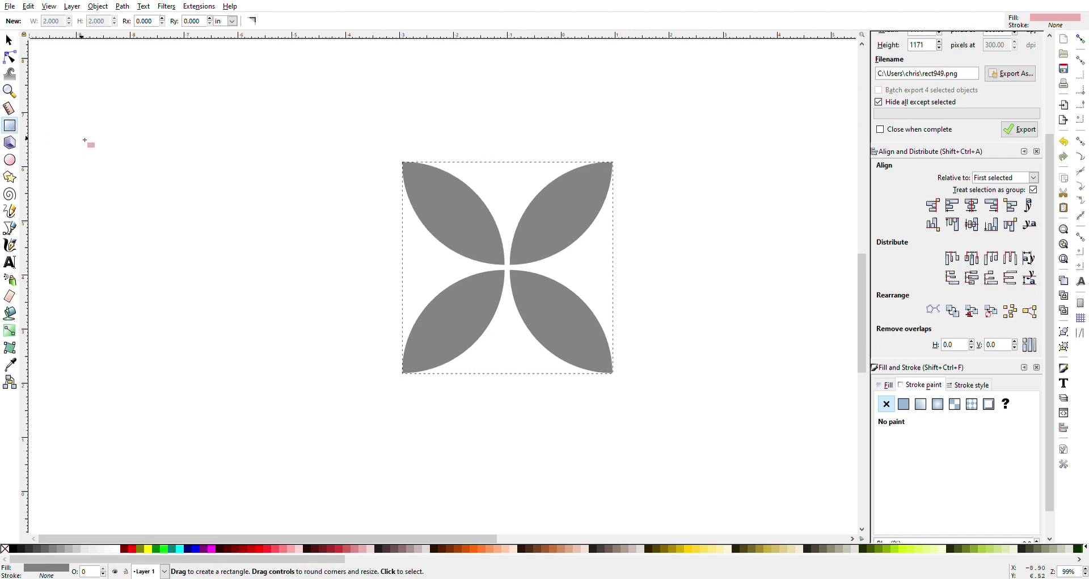
{"action": "left_click_drag", "start_coordinate": [66, 132], "coordinate": [316, 383]}
{"action": "left_click", "coordinate": [8, 39]}
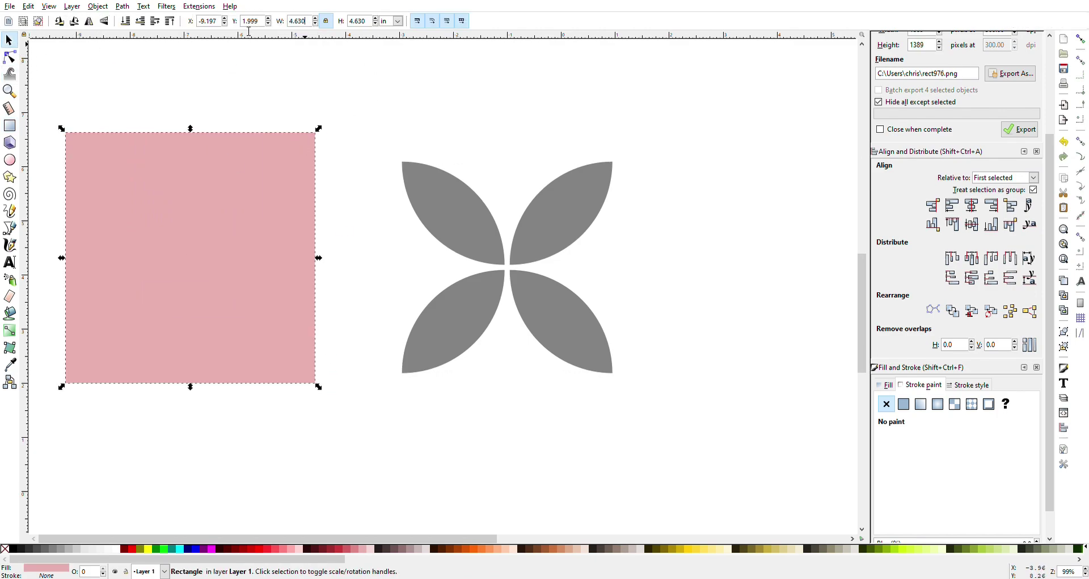
{"action": "left_click_drag", "start_coordinate": [304, 25], "coordinate": [289, 28]}
{"action": "type", "text": "4"}
{"action": "key", "text": "Return"}
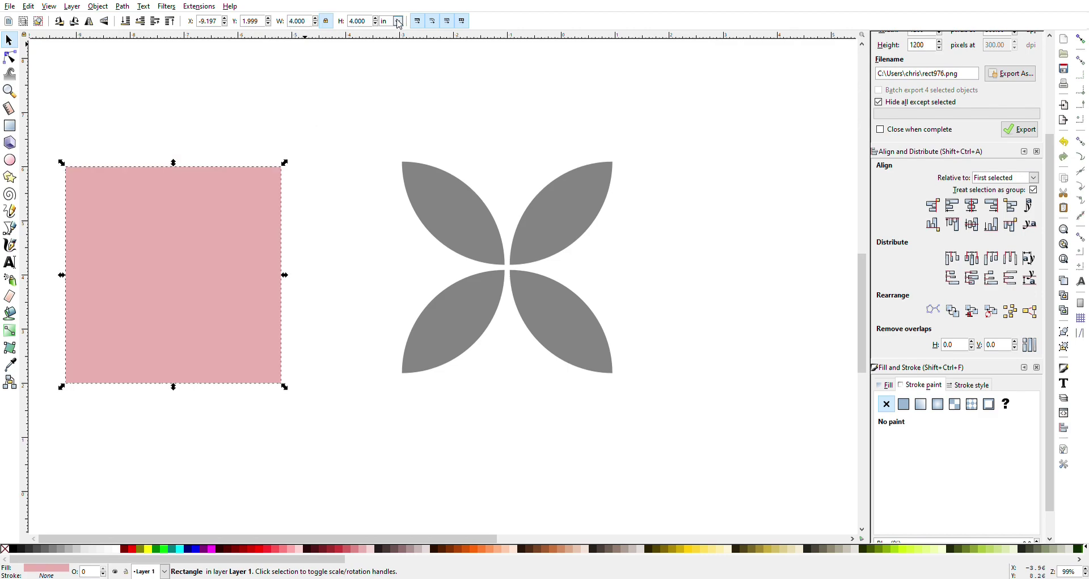
Move the square closer to the flower, and centre the flower on it both horizontally and vertically
{"action": "left_click_drag", "start_coordinate": [183, 244], "coordinate": [285, 263]}
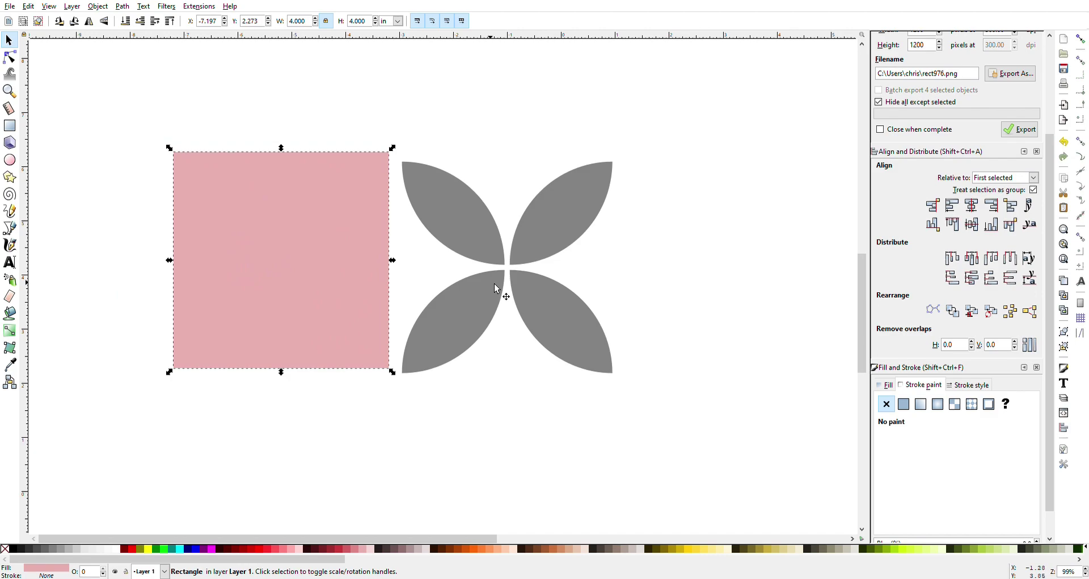
{"action": "left_click", "coordinate": [577, 328], "text": "shift"}
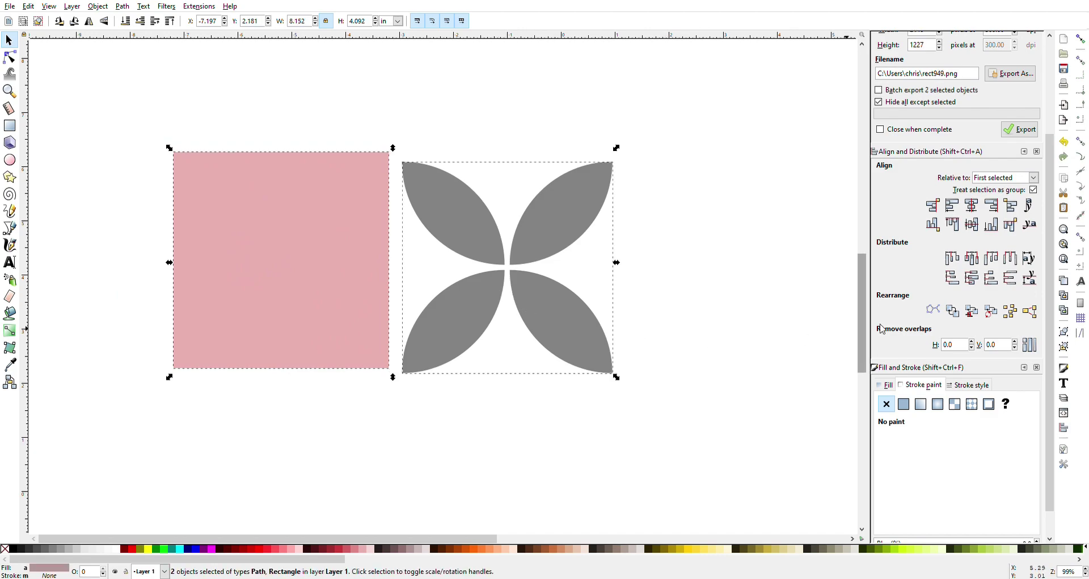
{"action": "left_click", "coordinate": [972, 206]}
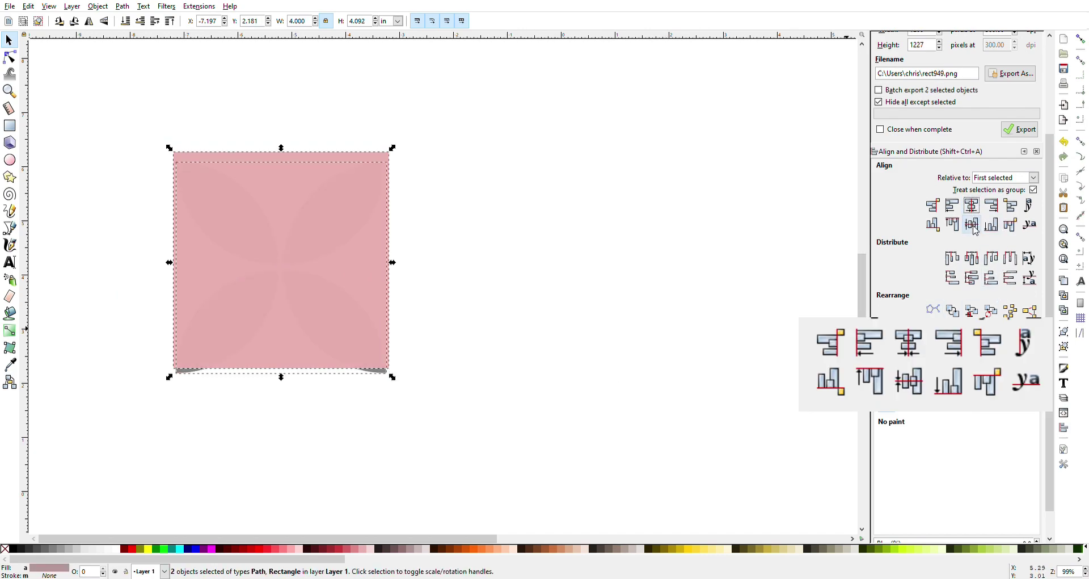
{"action": "left_click", "coordinate": [972, 225]}
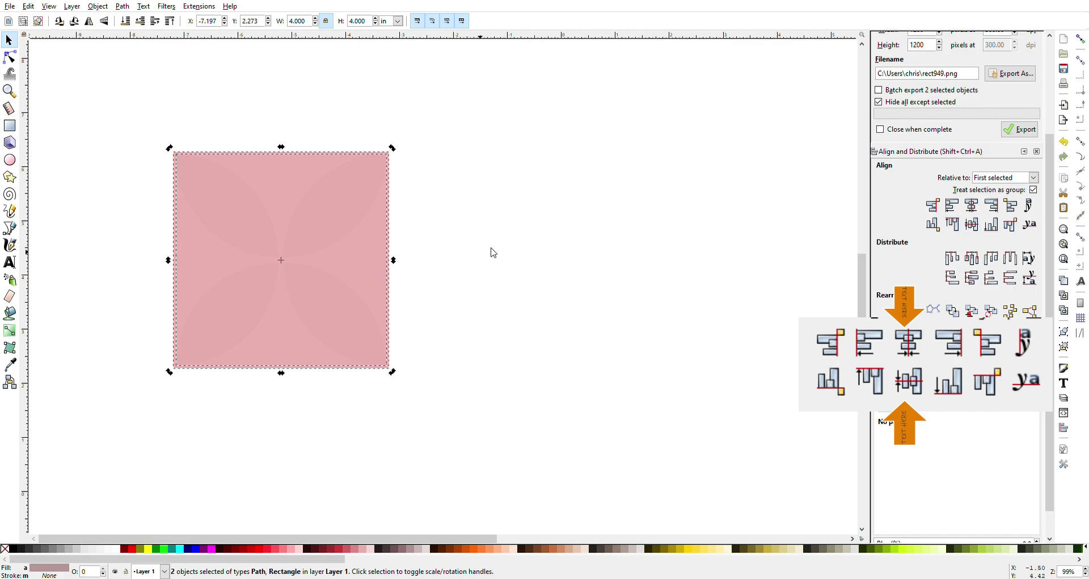
Lower the pink square to the bottom behind the flower, and group the two into one tile
{"action": "key", "text": "alt+i"}
{"action": "key", "text": "ctrl+shift+f"}
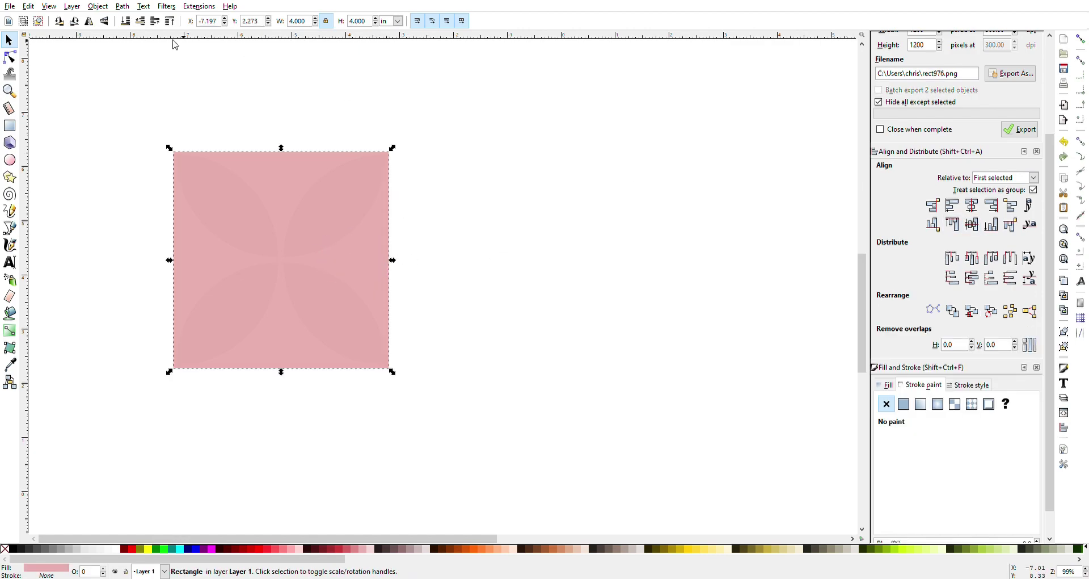
{"action": "left_click", "coordinate": [96, 7]}
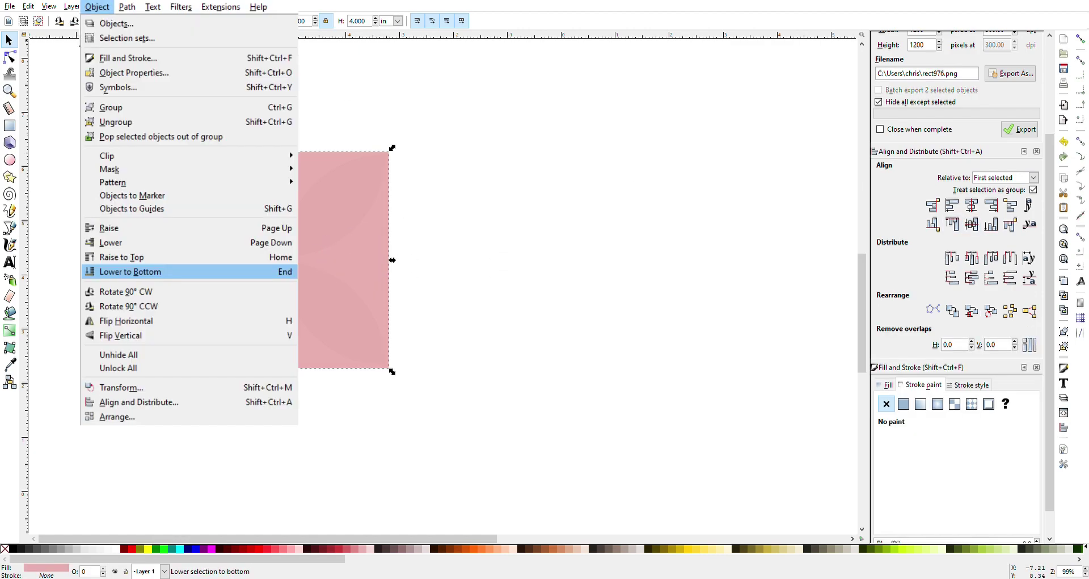
{"action": "left_click", "coordinate": [498, 265]}
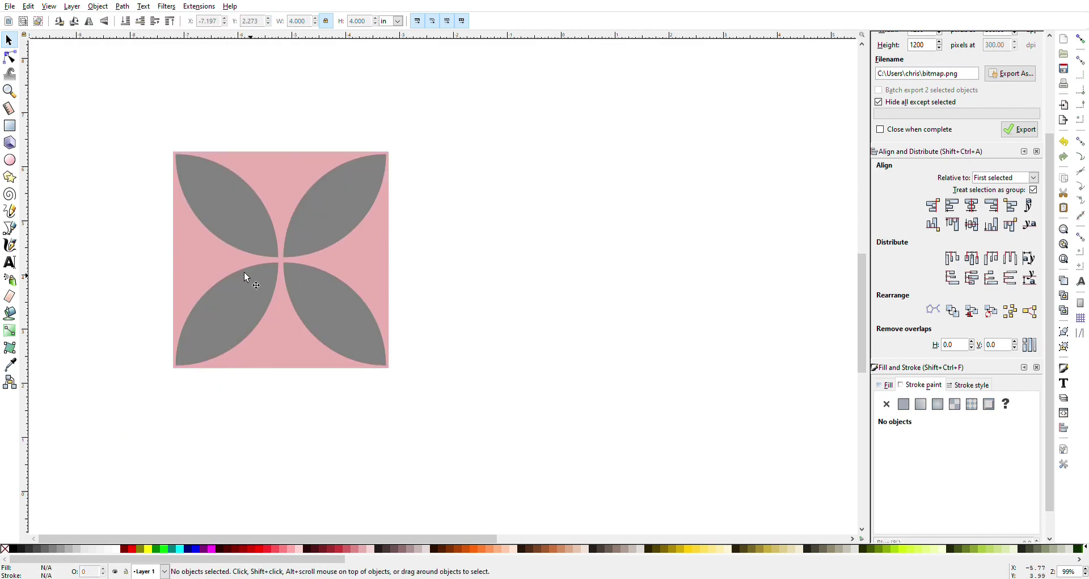
{"action": "left_click_drag", "start_coordinate": [116, 103], "coordinate": [527, 431]}
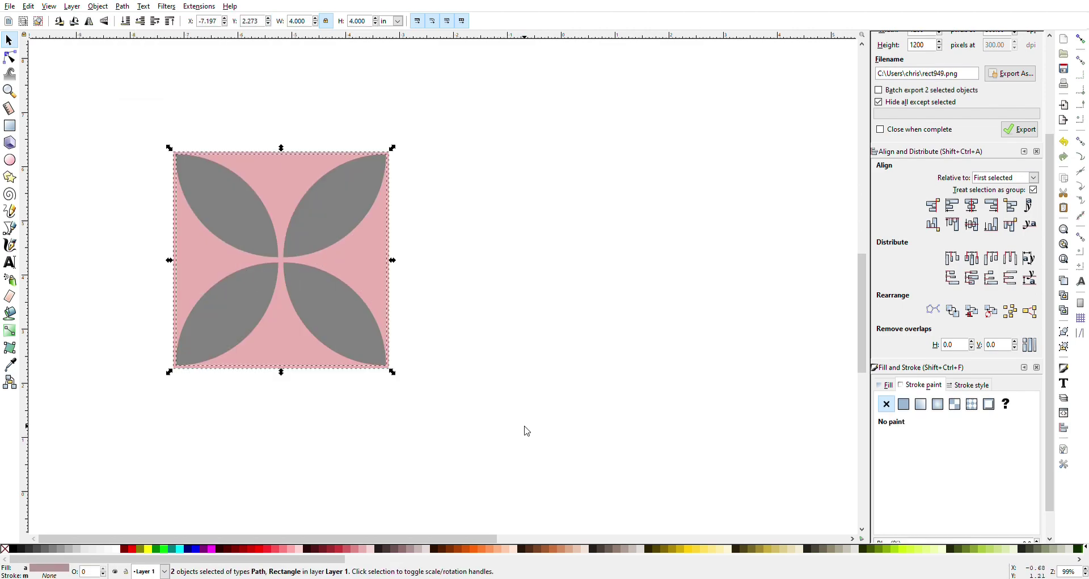
{"action": "key", "text": "ctrl+g"}
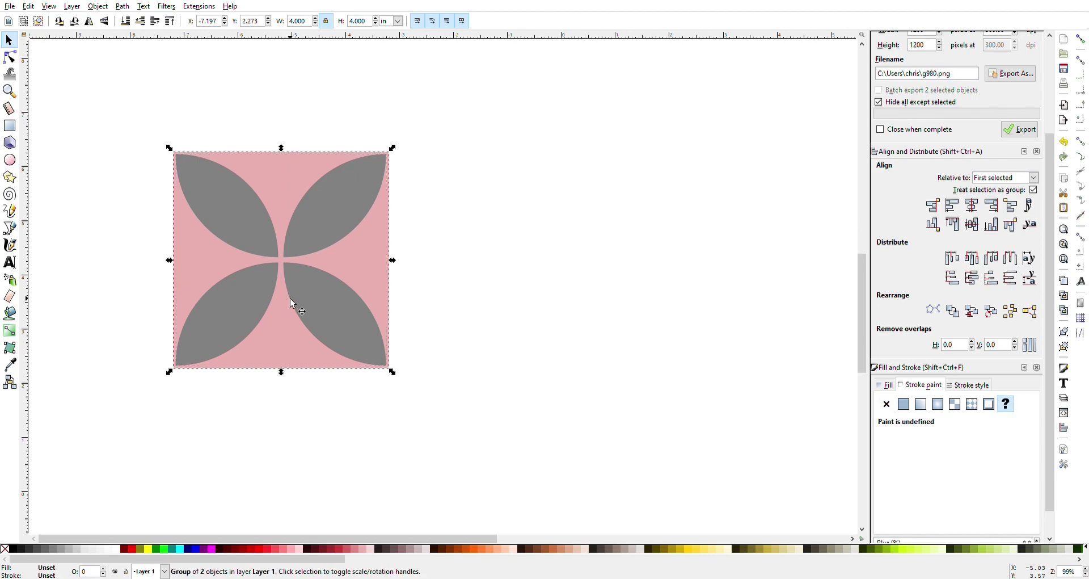
Duplicate the flower tile until there are four, and arrange them loosely in a two-by-two grid
{"action": "left_click_drag", "start_coordinate": [290, 298], "coordinate": [272, 472]}
{"action": "key", "text": "ctrl+d"}
{"action": "key", "text": "ctrl+d"}
{"action": "key", "text": "minus"}
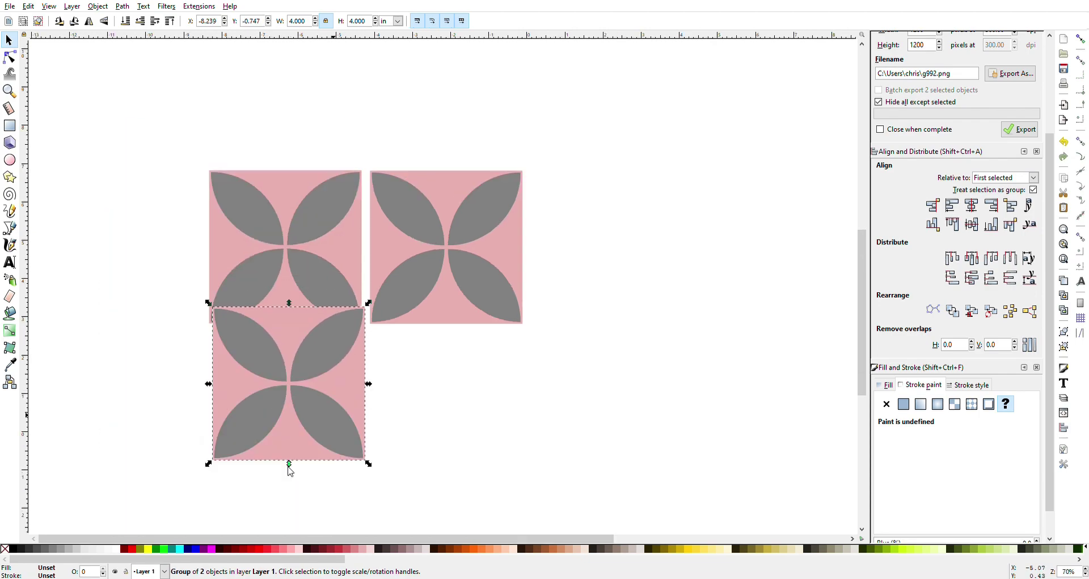
{"action": "left_click_drag", "start_coordinate": [325, 413], "coordinate": [502, 424]}
{"action": "key", "text": "ctrl+d"}
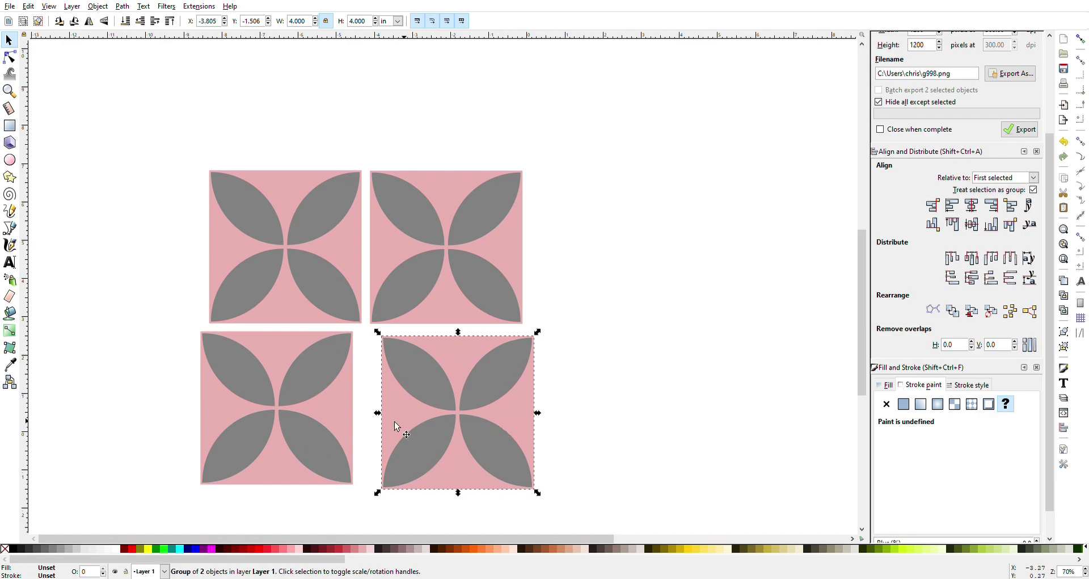
{"action": "left_click_drag", "start_coordinate": [329, 420], "coordinate": [346, 417]}
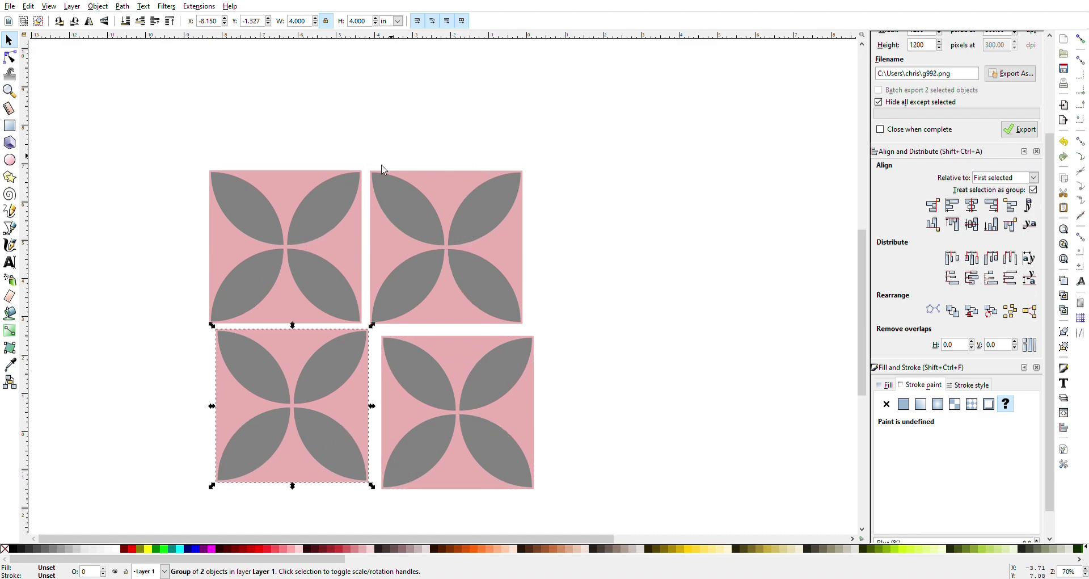
Abut the upper-right tile to the upper-left one with tops aligned, and group them as a row placed clear of the lower tiles
{"action": "left_click", "coordinate": [320, 251]}
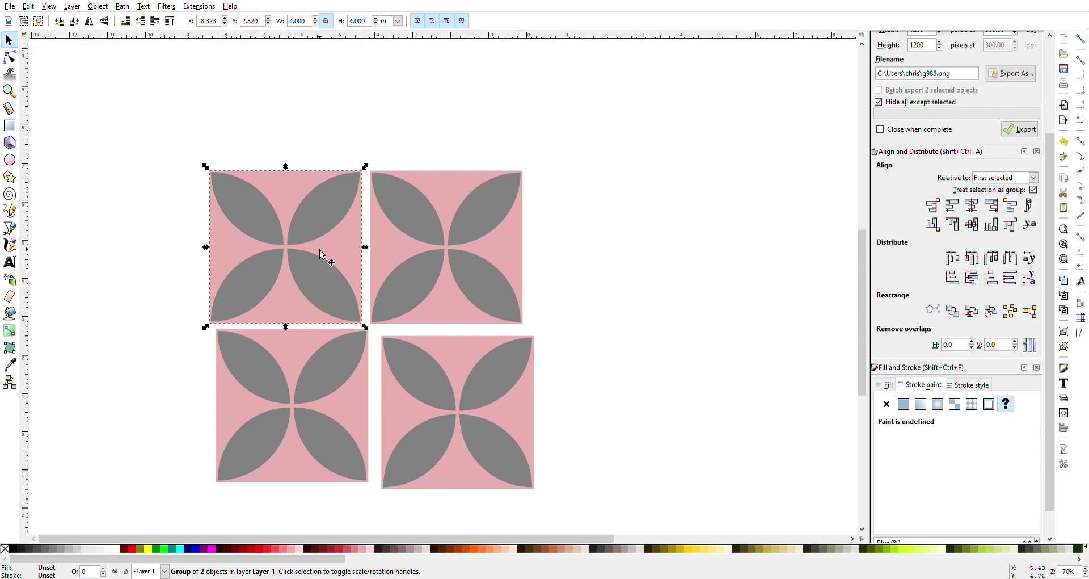
{"action": "left_click", "coordinate": [491, 266], "text": "shift"}
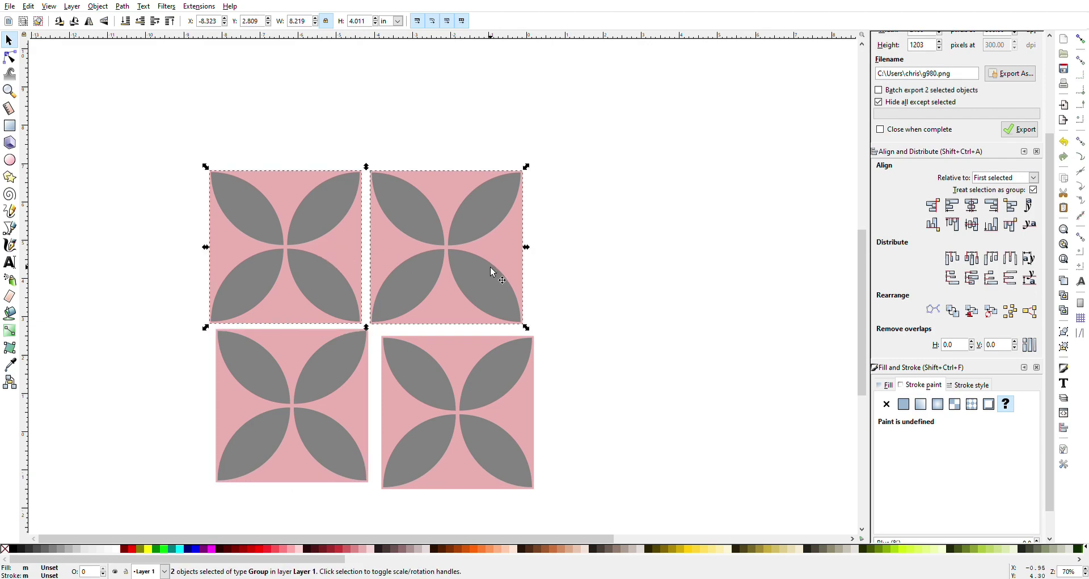
{"action": "left_click", "coordinate": [1011, 206]}
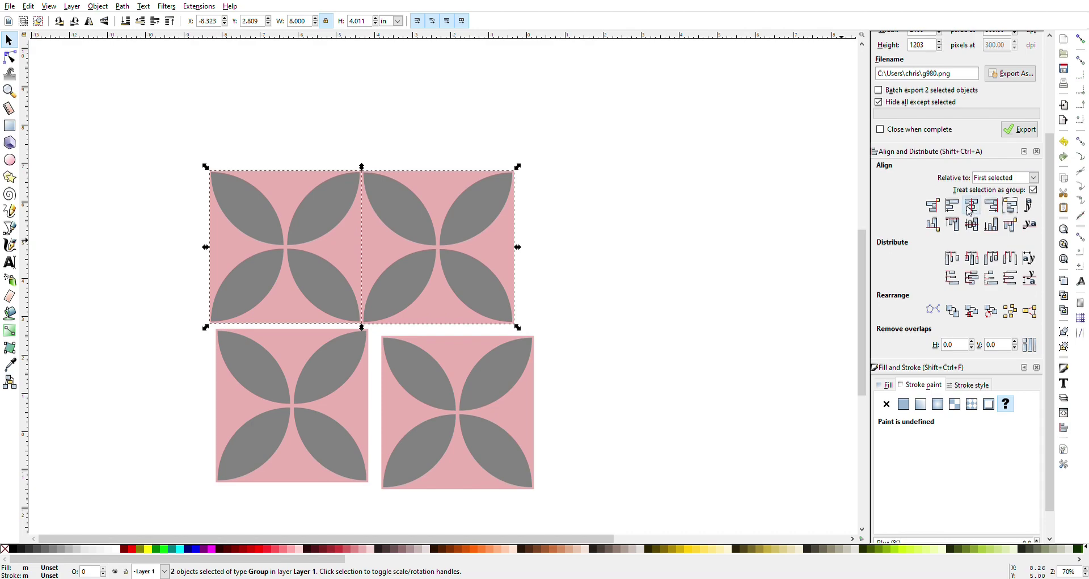
{"action": "left_click", "coordinate": [953, 224]}
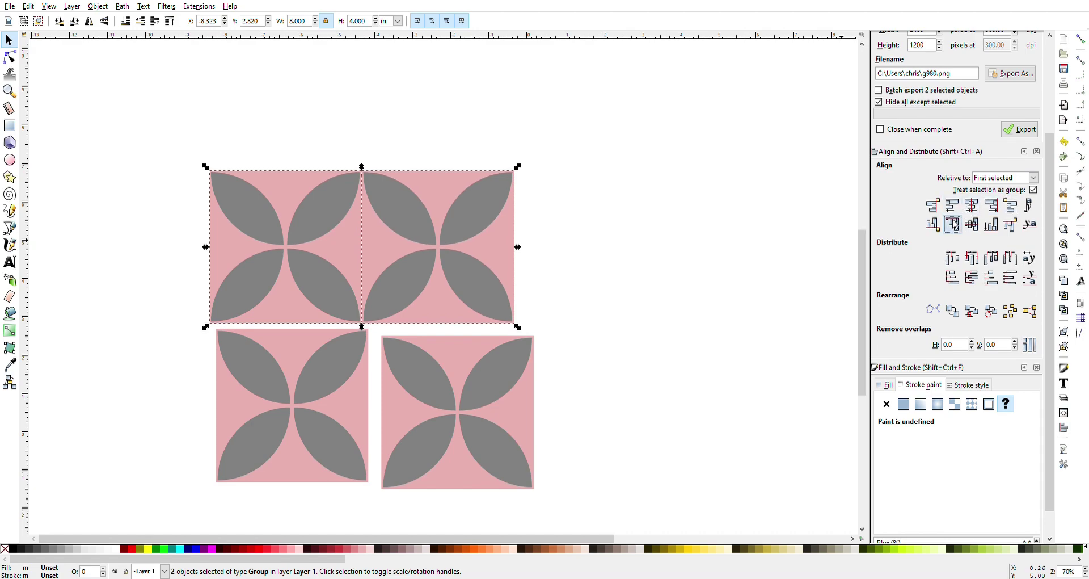
{"action": "key", "text": "ctrl+g"}
{"action": "left_click_drag", "start_coordinate": [448, 286], "coordinate": [556, 224]}
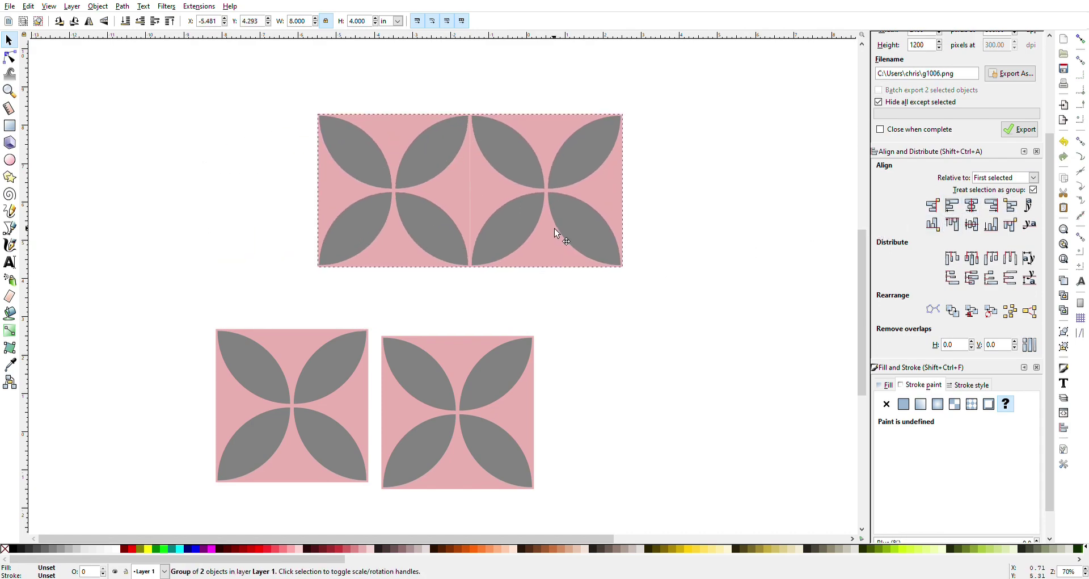
Abut the lower-right tile to the lower-left one with tops aligned, and group them as a row just beneath the upper row
{"action": "left_click", "coordinate": [313, 408]}
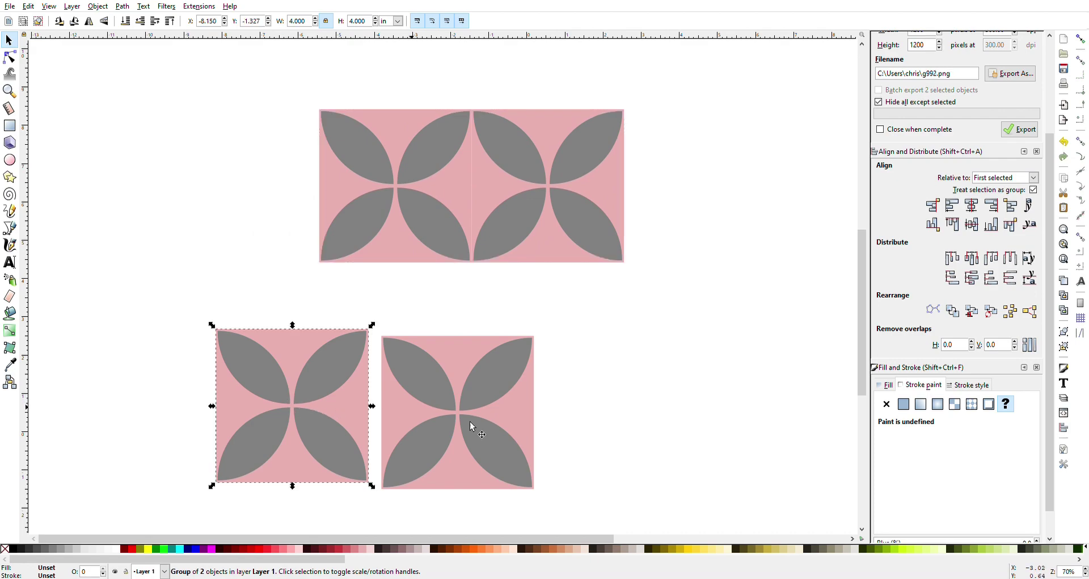
{"action": "left_click", "coordinate": [500, 431], "text": "shift"}
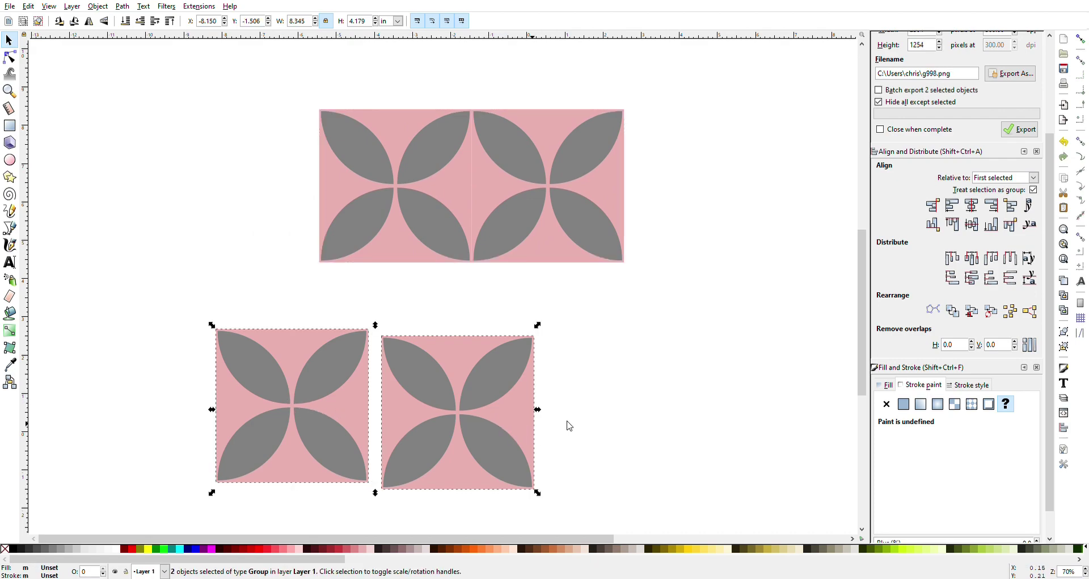
{"action": "left_click", "coordinate": [1011, 205]}
{"action": "left_click", "coordinate": [954, 225]}
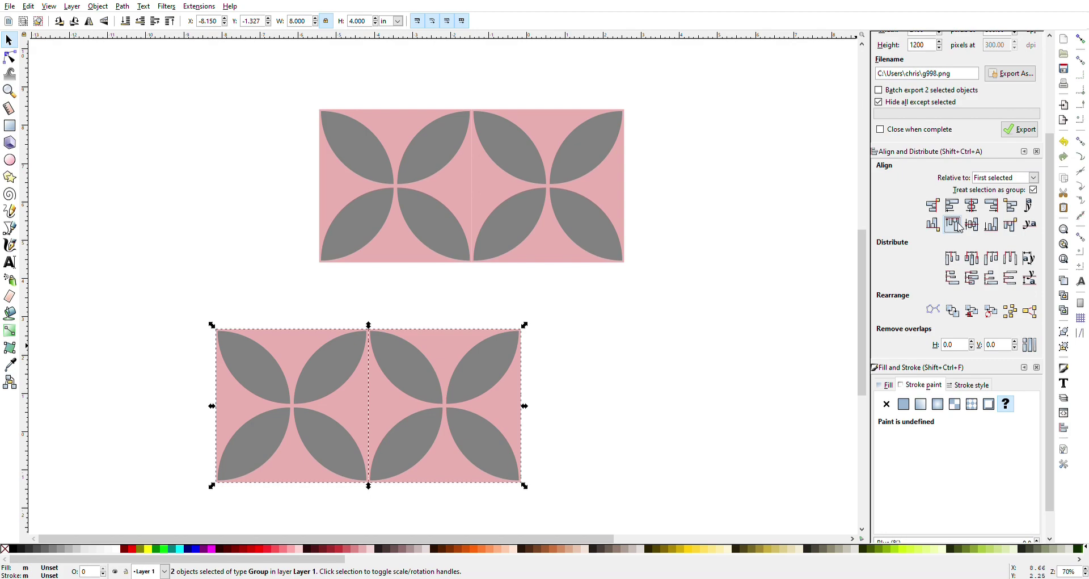
{"action": "key", "text": "ctrl+g"}
{"action": "left_click_drag", "start_coordinate": [281, 427], "coordinate": [374, 380]}
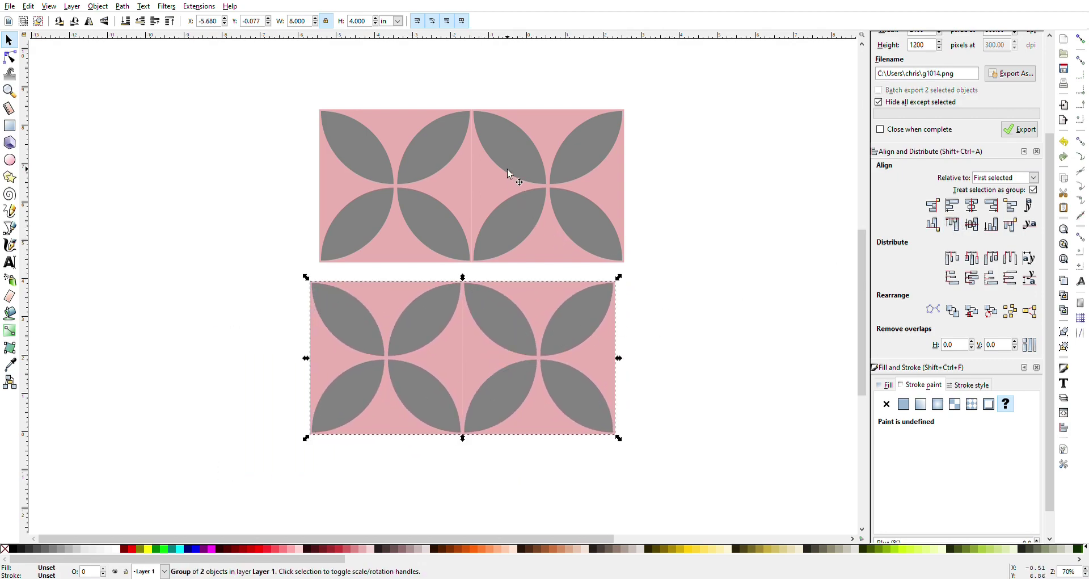
Abut the lower tile row to the bottom edge of the upper row, and align their left edges
{"action": "left_click", "coordinate": [515, 205]}
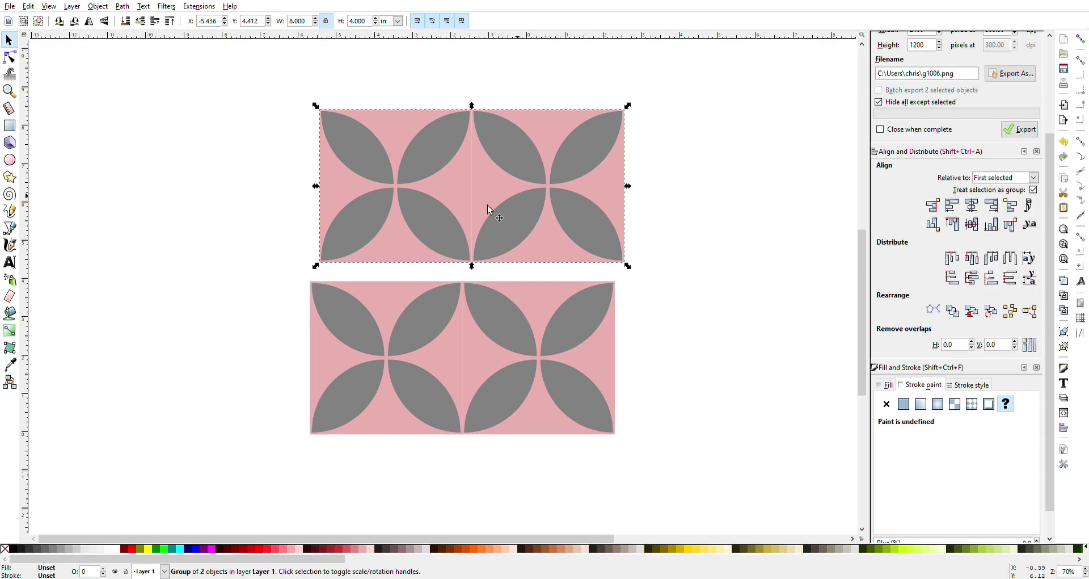
{"action": "left_click", "coordinate": [529, 338], "text": "shift"}
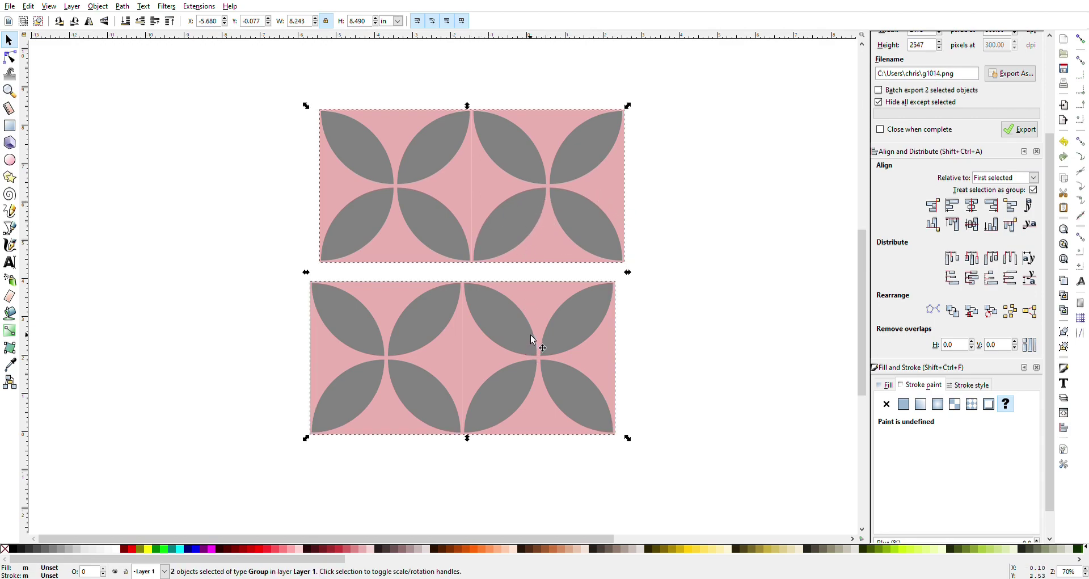
{"action": "left_click", "coordinate": [1012, 226]}
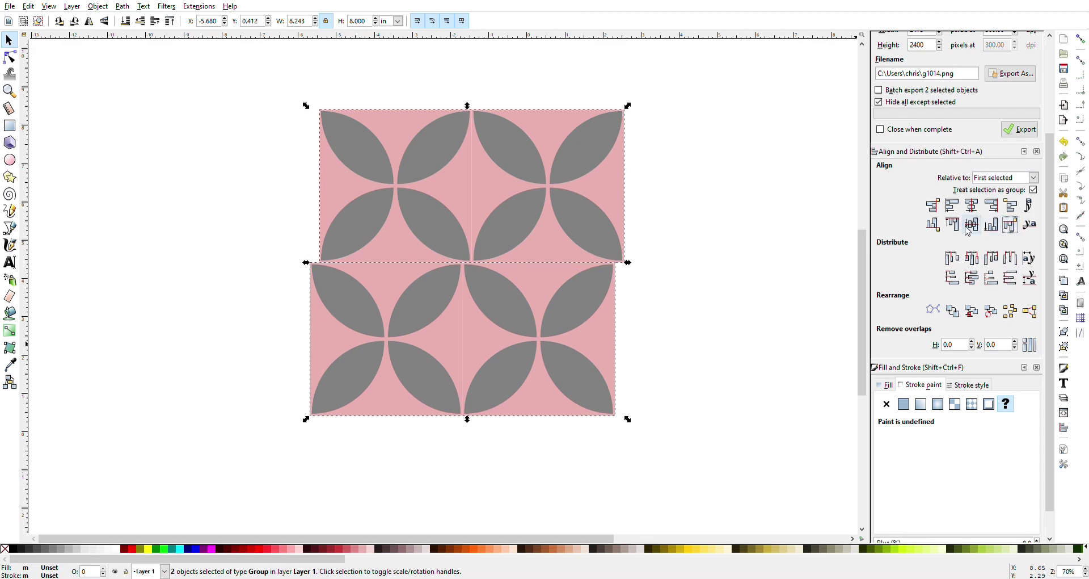
{"action": "left_click", "coordinate": [952, 205]}
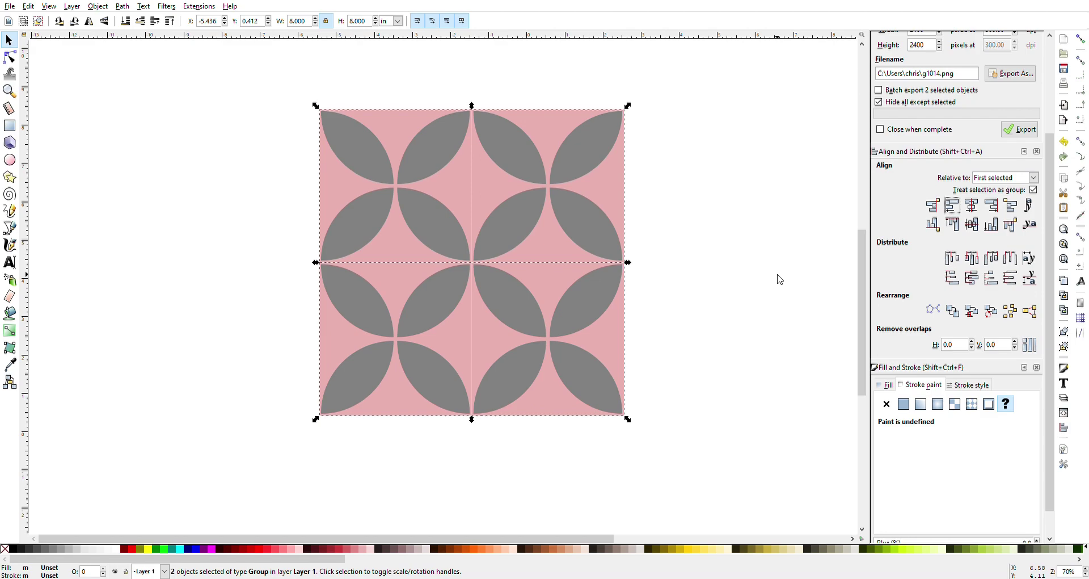
{"action": "left_click", "coordinate": [761, 294]}
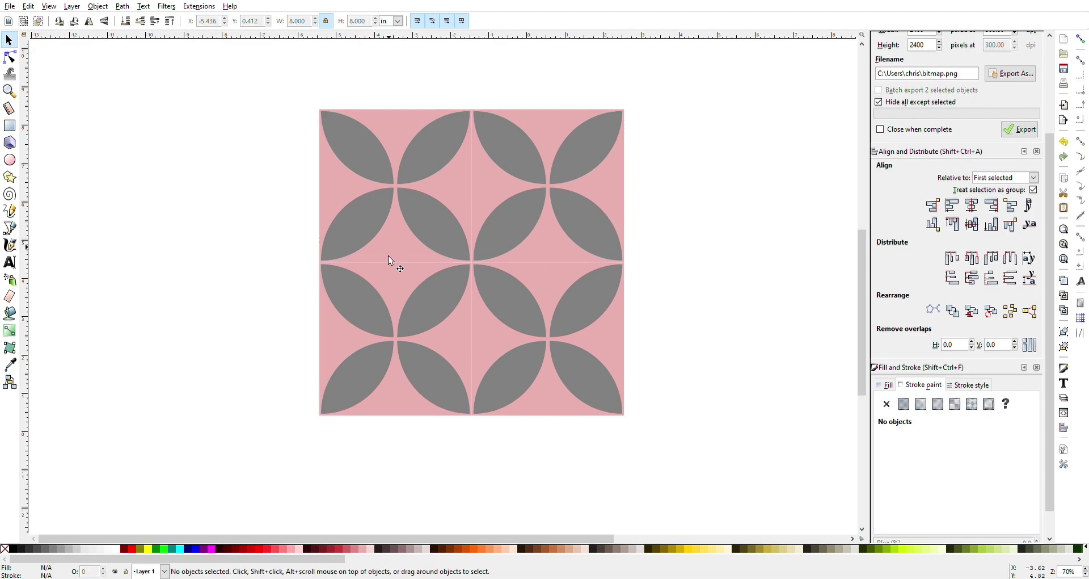
Ungroup both rows and all four tiles so each flower and pink square is a separate object
{"action": "right_click", "coordinate": [583, 189]}
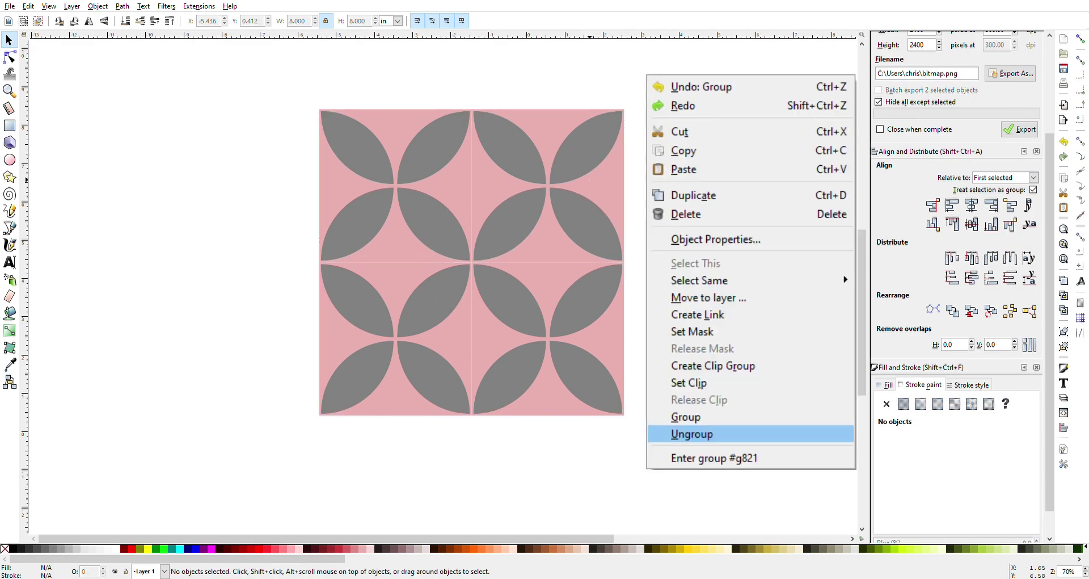
{"action": "left_click", "coordinate": [692, 434]}
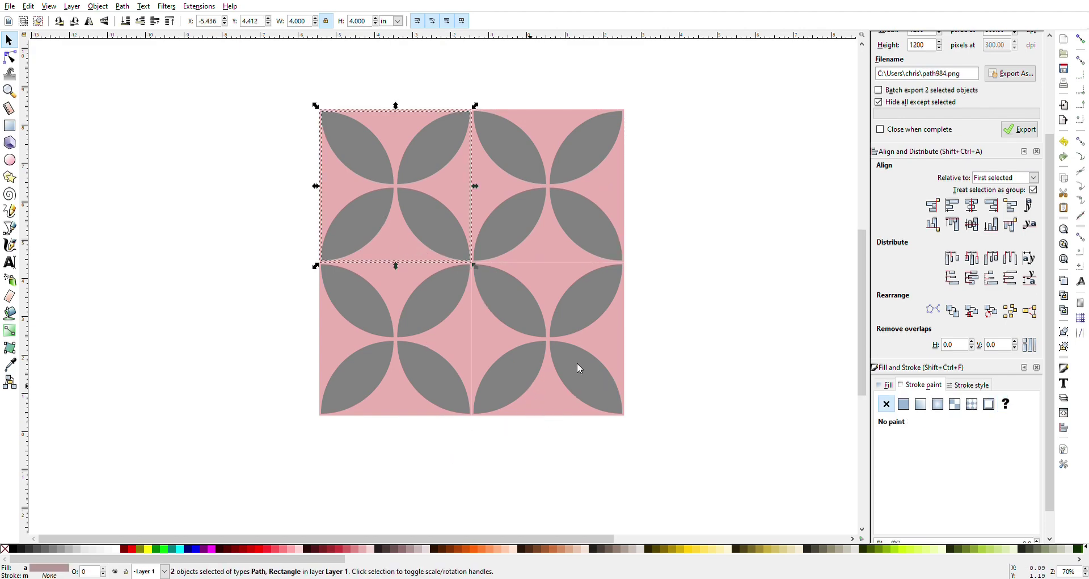
{"action": "left_click", "coordinate": [578, 370]}
{"action": "left_click", "coordinate": [437, 358], "text": "shift"}
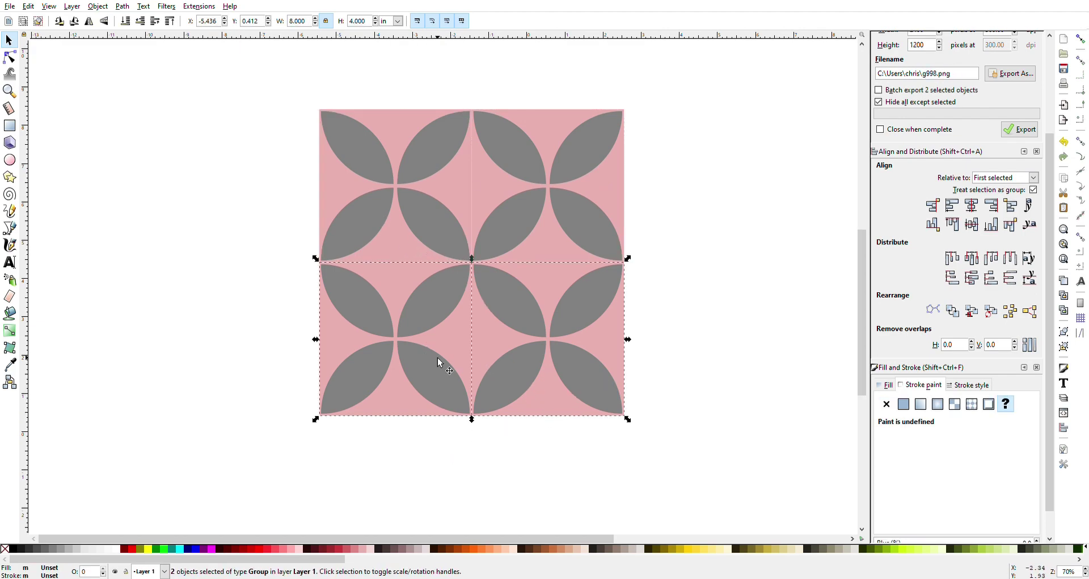
{"action": "left_click", "coordinate": [471, 341]}
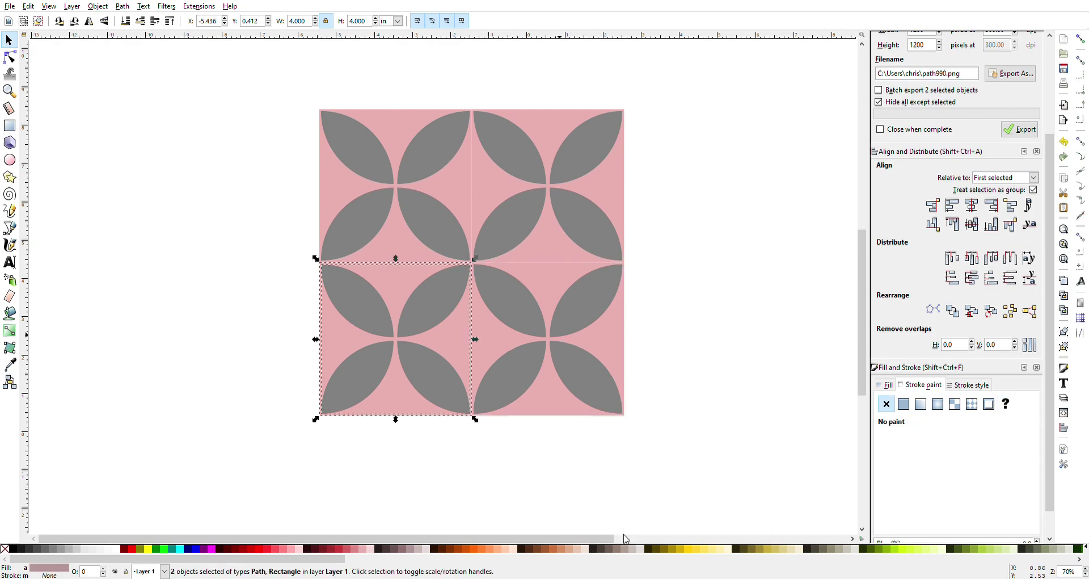
{"action": "right_click", "coordinate": [617, 564]}
{"action": "left_click", "coordinate": [581, 283]}
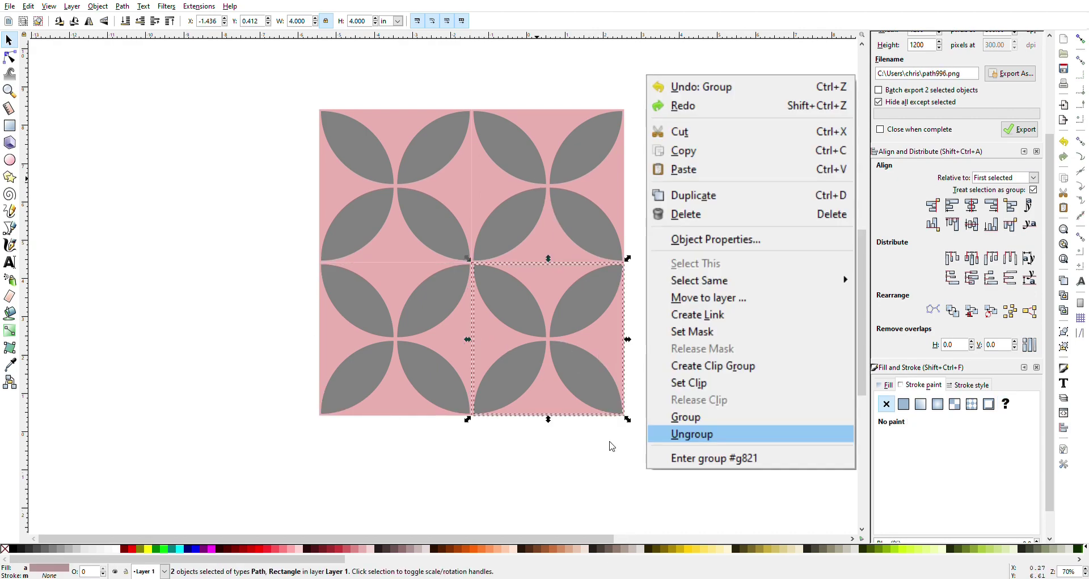
{"action": "key", "text": "Escape"}
{"action": "key", "text": "Tab"}
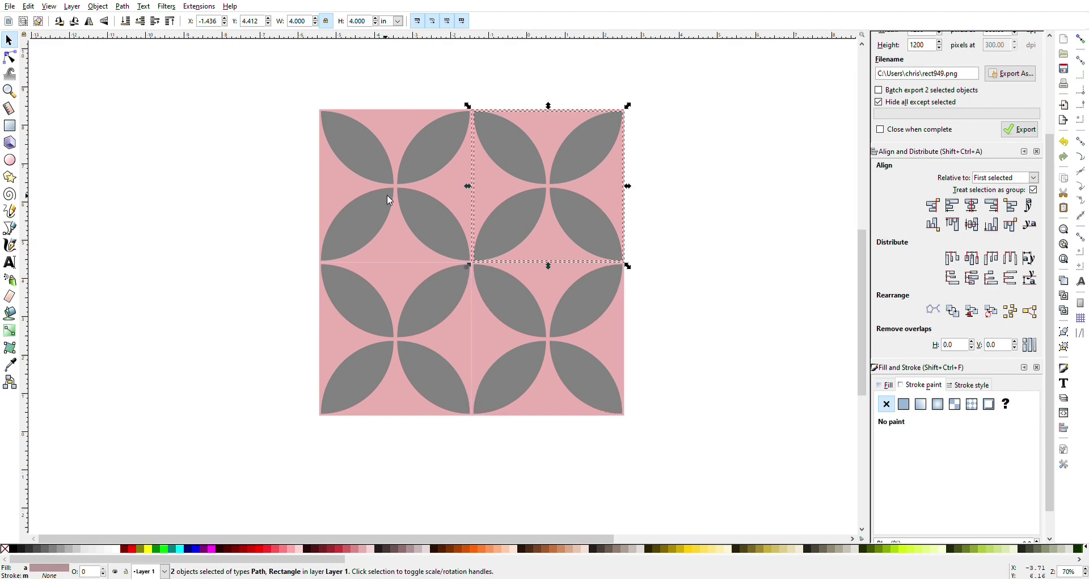
{"action": "right_click", "coordinate": [477, 429]}
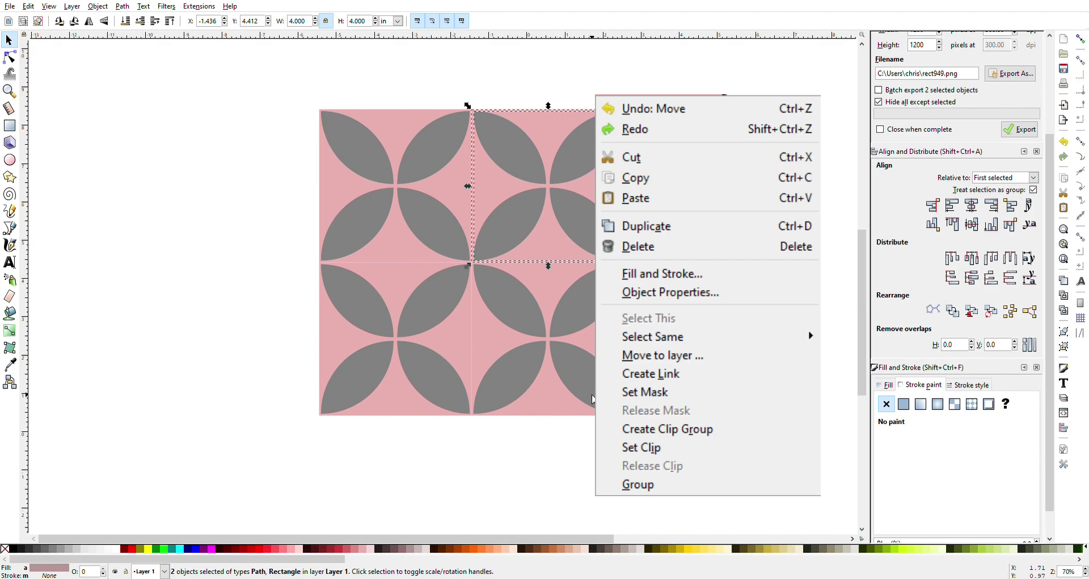
{"action": "key", "text": "Escape"}
{"action": "left_click", "coordinate": [282, 130]}
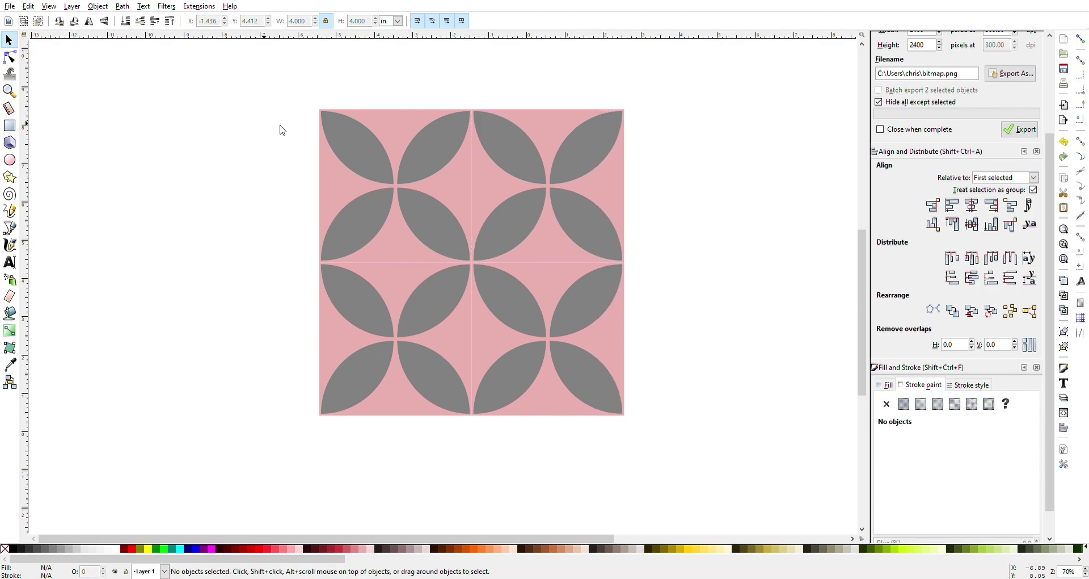
Delete the four pink squares behind the flowers, keeping only the gray petals
{"action": "left_click", "coordinate": [619, 190]}
{"action": "left_click", "coordinate": [619, 189]}
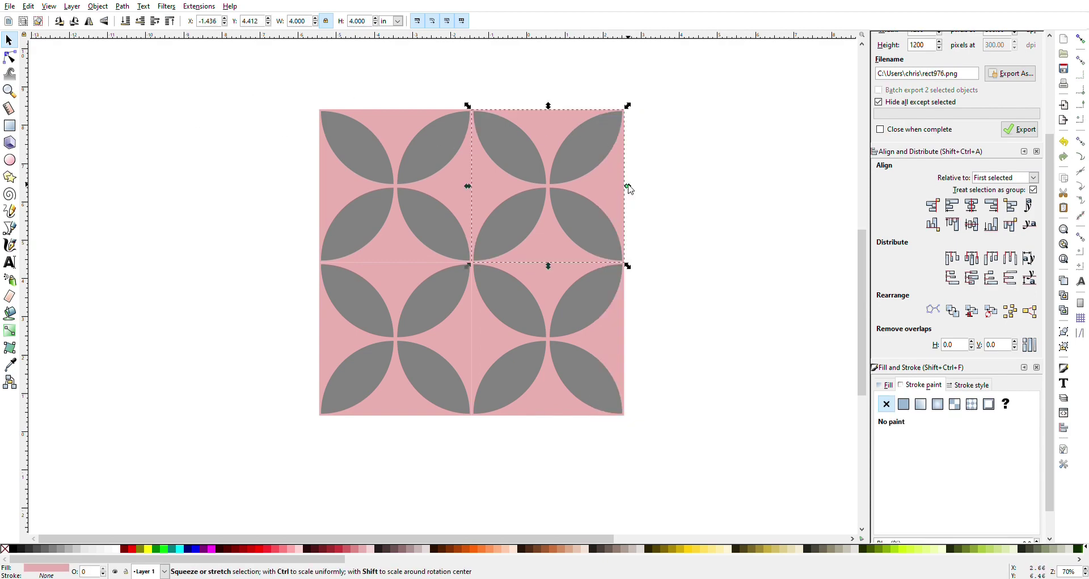
{"action": "key", "text": "Delete"}
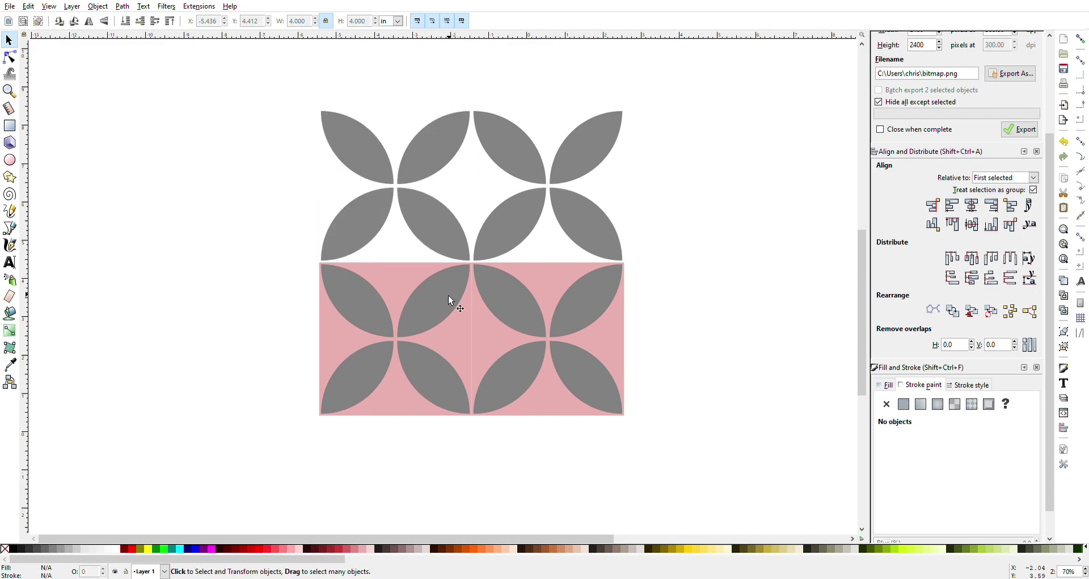
{"action": "left_click", "coordinate": [335, 340]}
{"action": "key", "text": "Delete"}
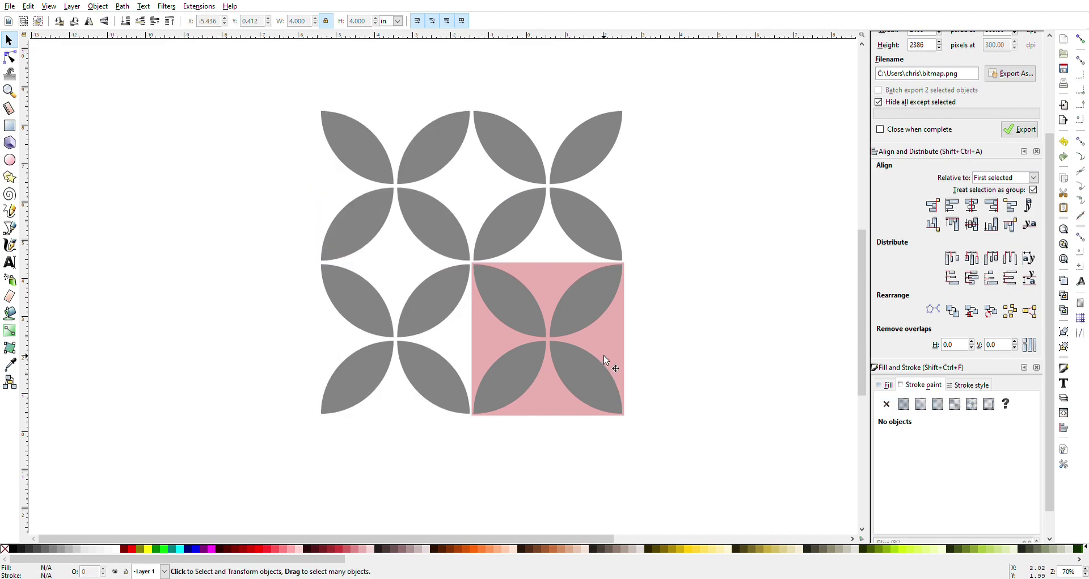
{"action": "left_click", "coordinate": [624, 350]}
{"action": "key", "text": "Delete"}
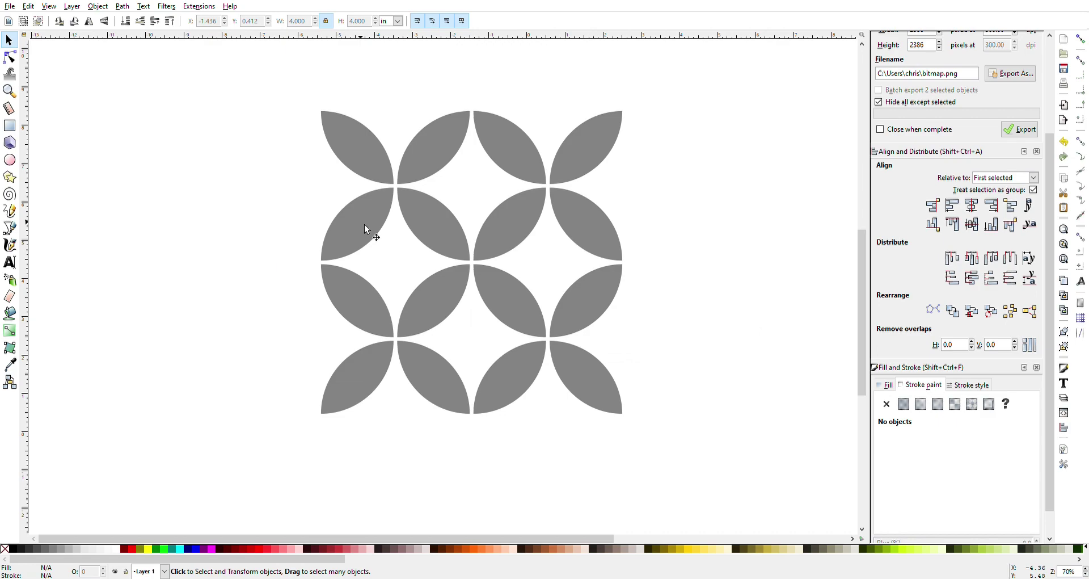
Unite the four flowers into a single path with Union, and shift the pattern slightly on the canvas
{"action": "left_click_drag", "start_coordinate": [282, 78], "coordinate": [707, 474]}
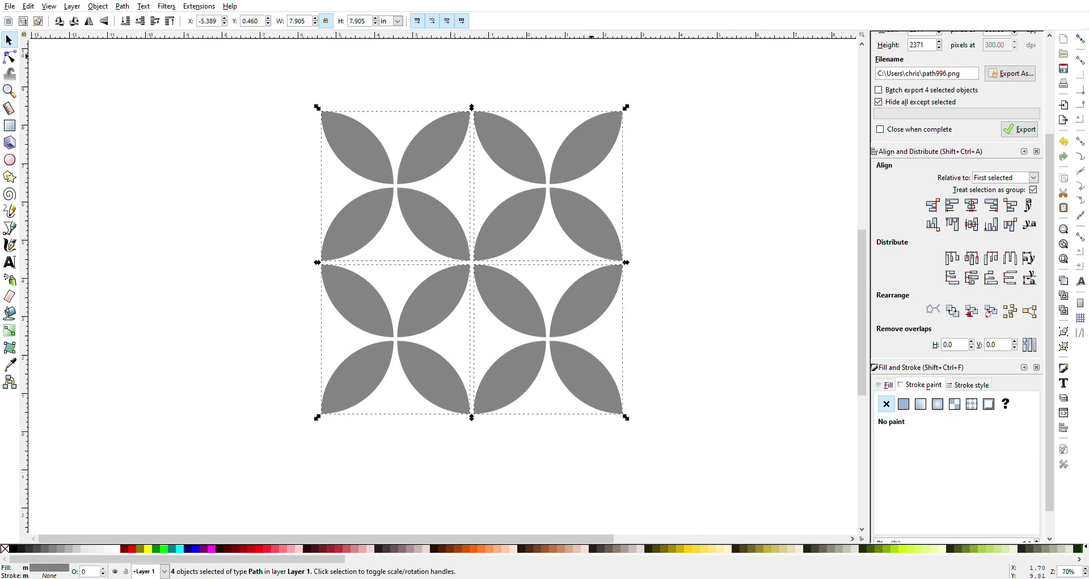
{"action": "left_click", "coordinate": [123, 6]}
{"action": "left_click", "coordinate": [142, 105]}
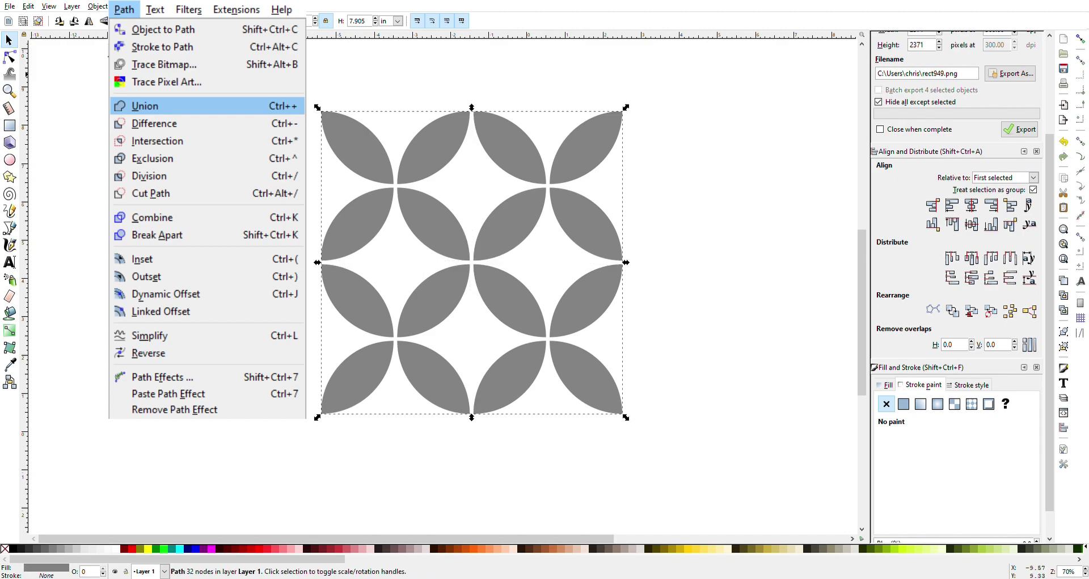
{"action": "left_click_drag", "start_coordinate": [445, 231], "coordinate": [425, 219]}
{"action": "key", "text": "minus"}
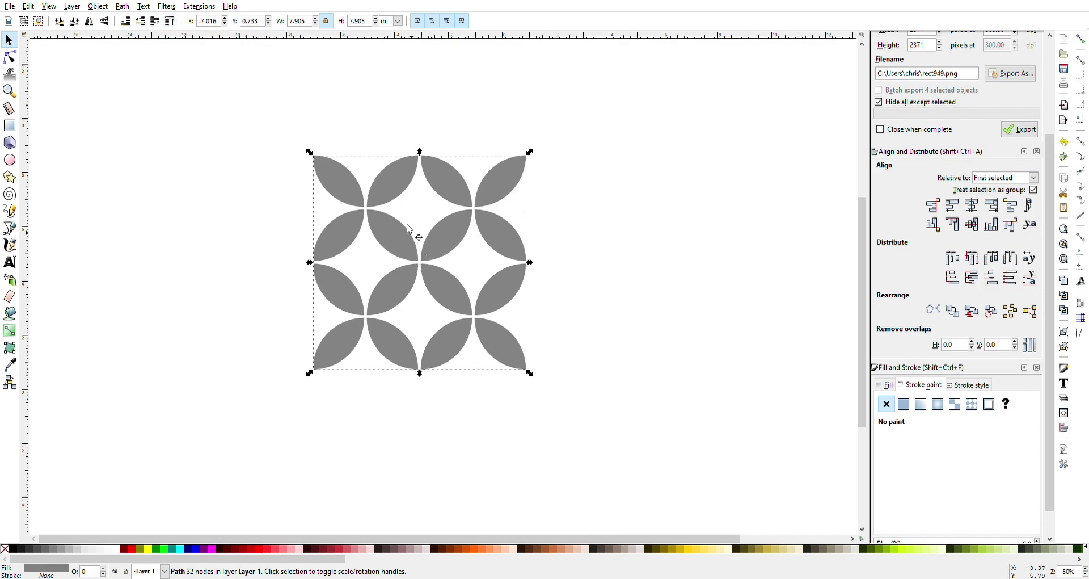
{"action": "left_click_drag", "start_coordinate": [387, 184], "coordinate": [389, 179]}
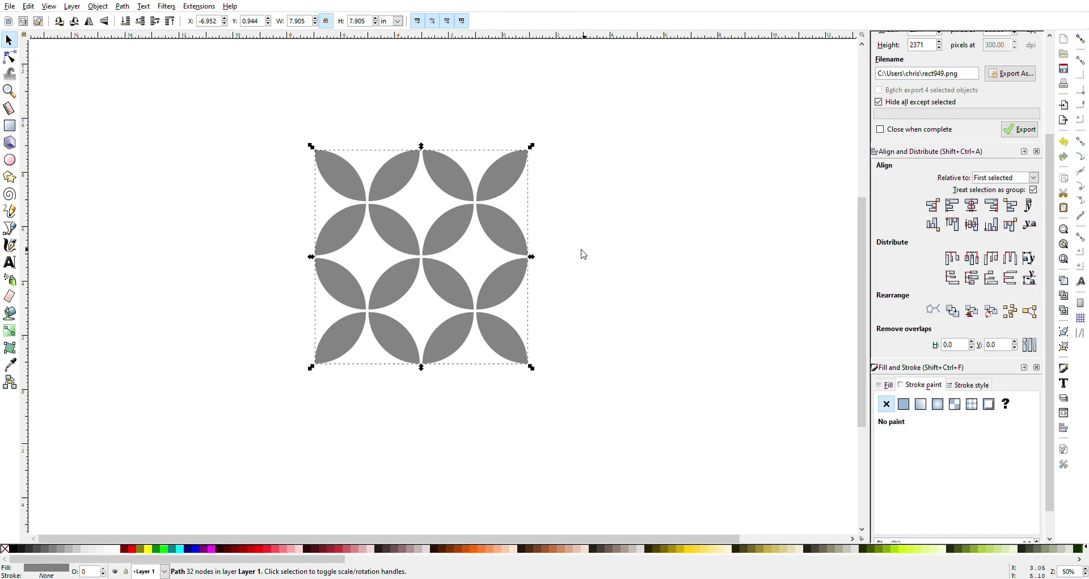